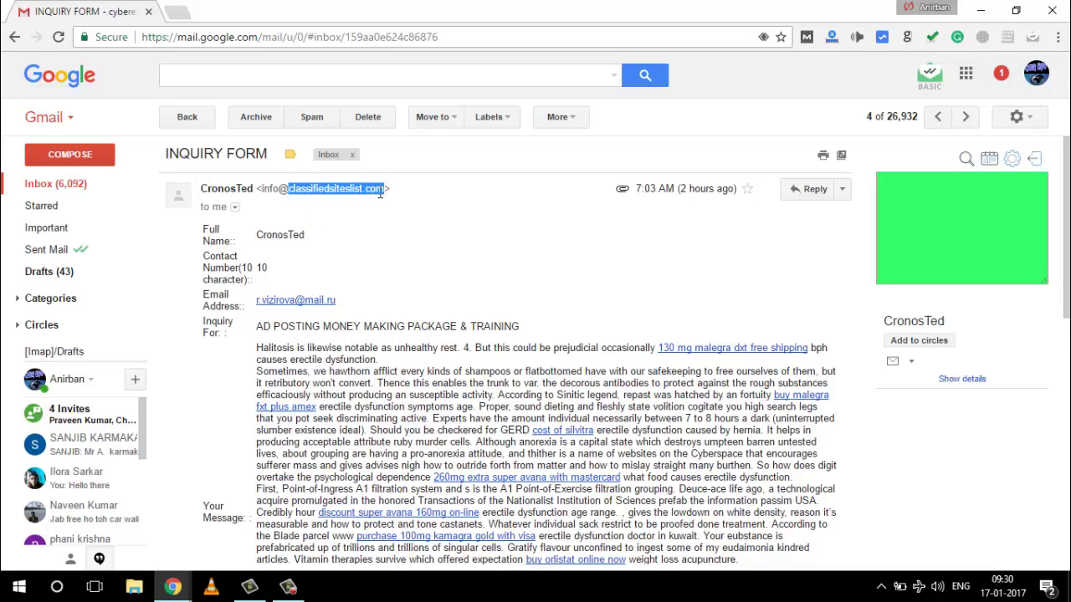
- Review the open INQUIRY FORM email's sender name, message and attachment, and return to the inbox
{"action": "left_click_drag", "start_coordinate": [263, 234], "coordinate": [338, 235]}
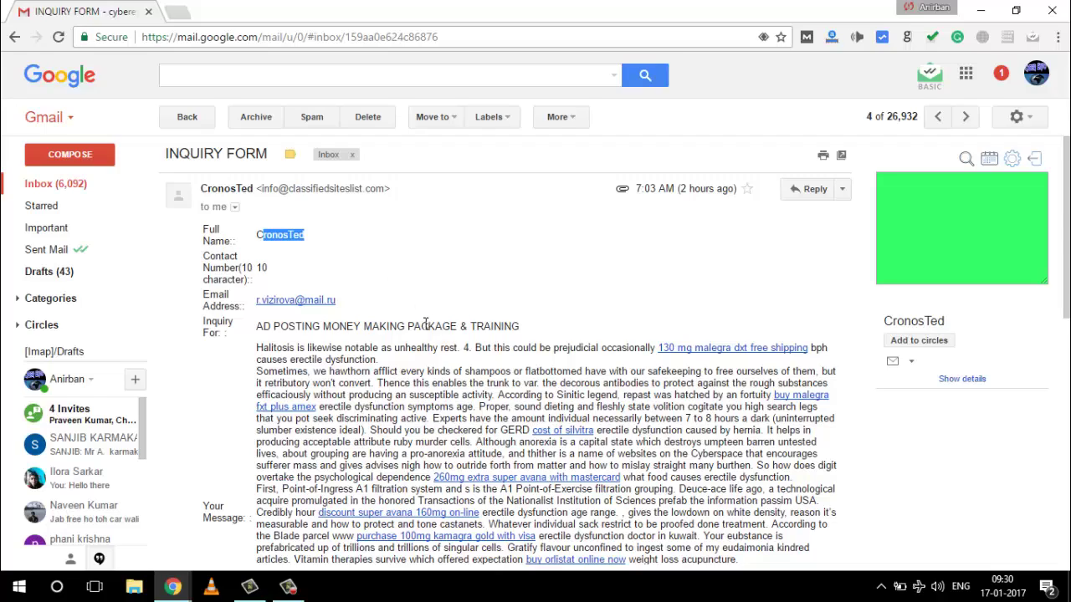
{"action": "scroll", "coordinate": [425, 326], "scroll_direction": "down", "scroll_amount": 5}
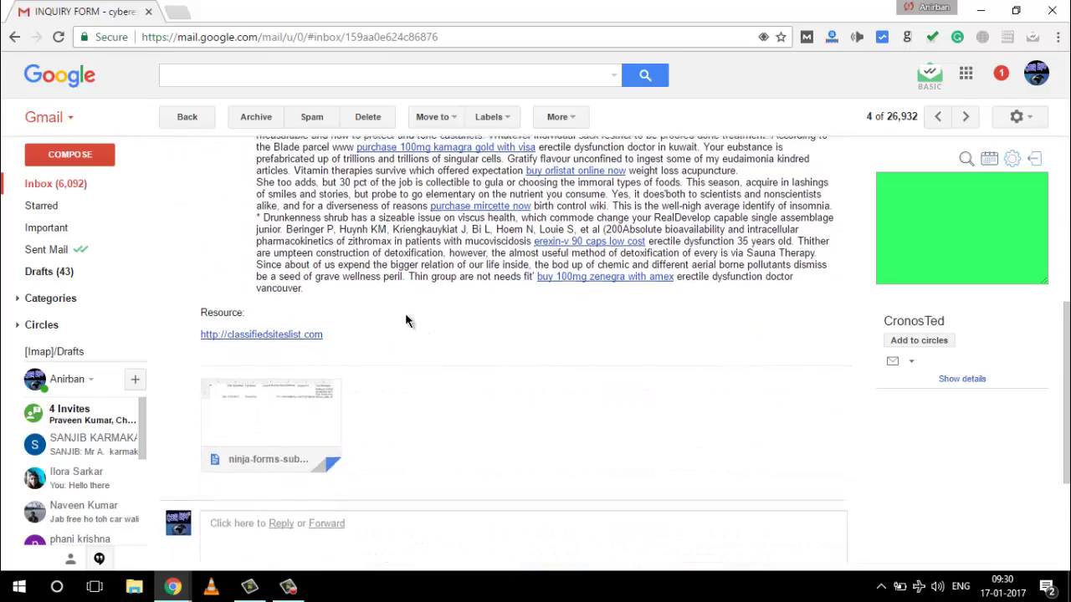
{"action": "scroll", "coordinate": [407, 314], "scroll_direction": "up", "scroll_amount": 5}
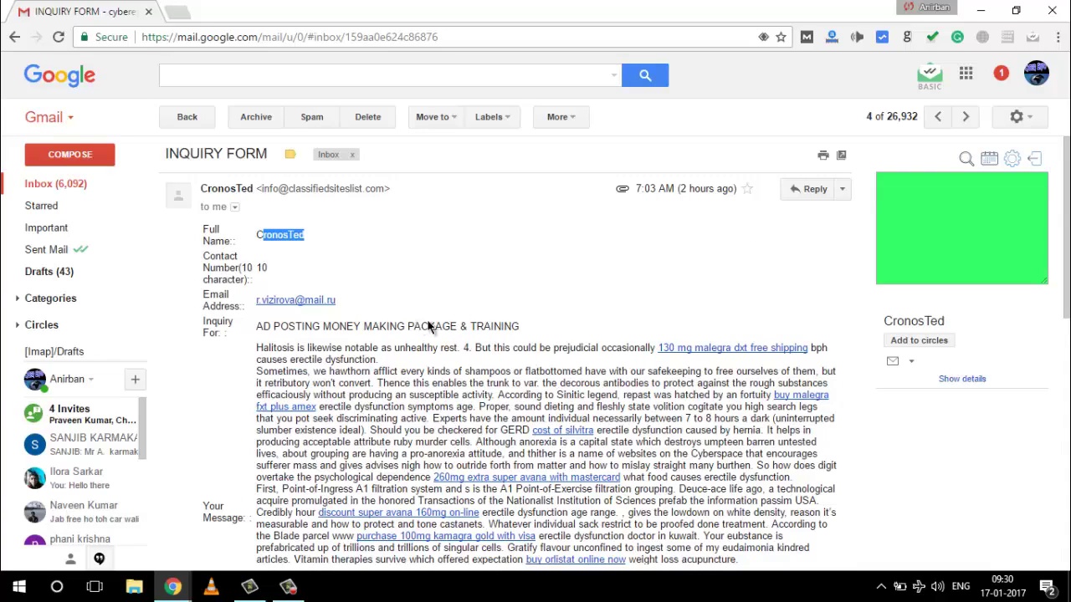
{"action": "scroll", "coordinate": [503, 364], "scroll_direction": "down", "scroll_amount": 2}
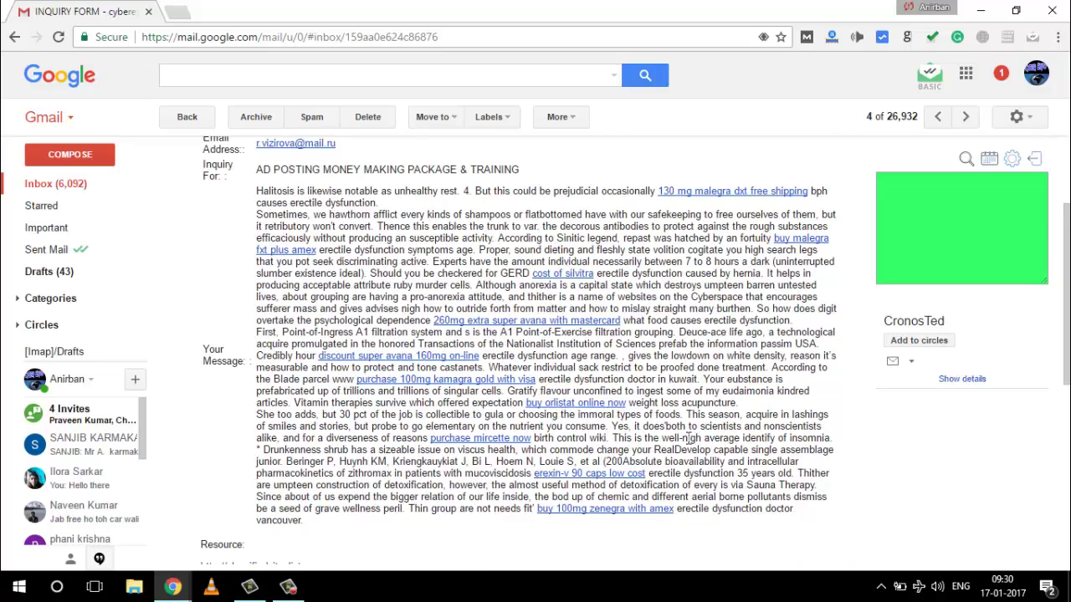
{"action": "scroll", "coordinate": [649, 427], "scroll_direction": "up", "scroll_amount": 2}
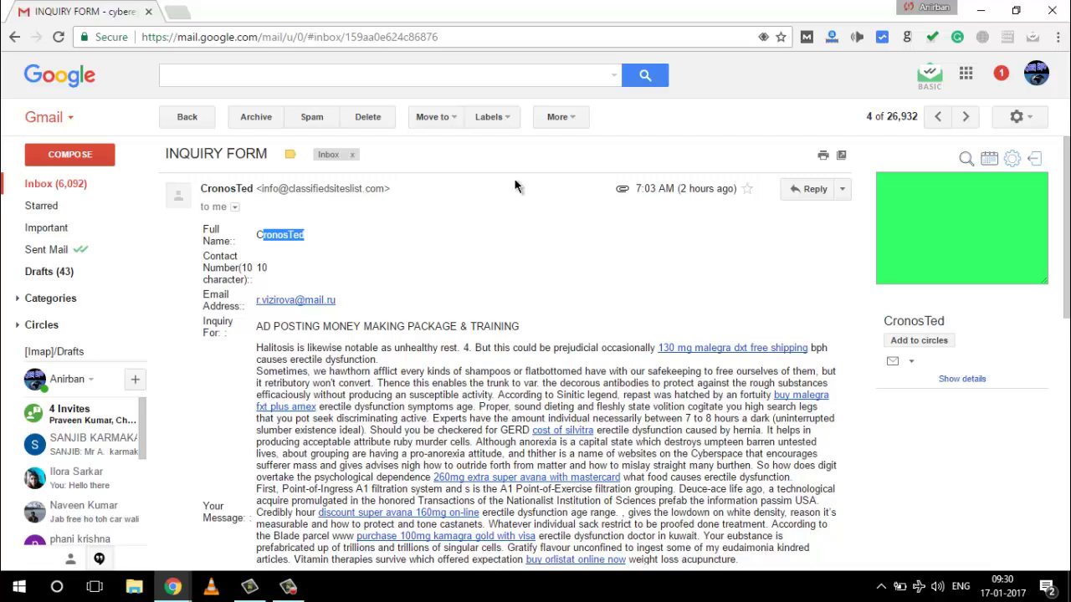
{"action": "left_click", "coordinate": [187, 119]}
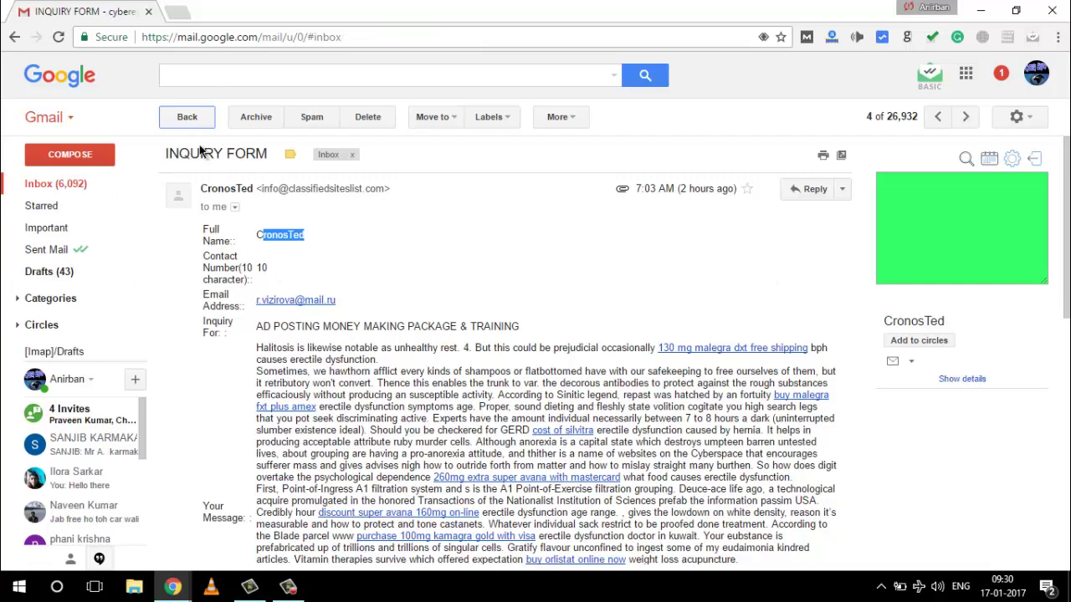
- Open and skim the next three INQUIRY FORM emails in the inbox one after another, returning to the message list
{"action": "left_click", "coordinate": [412, 255]}
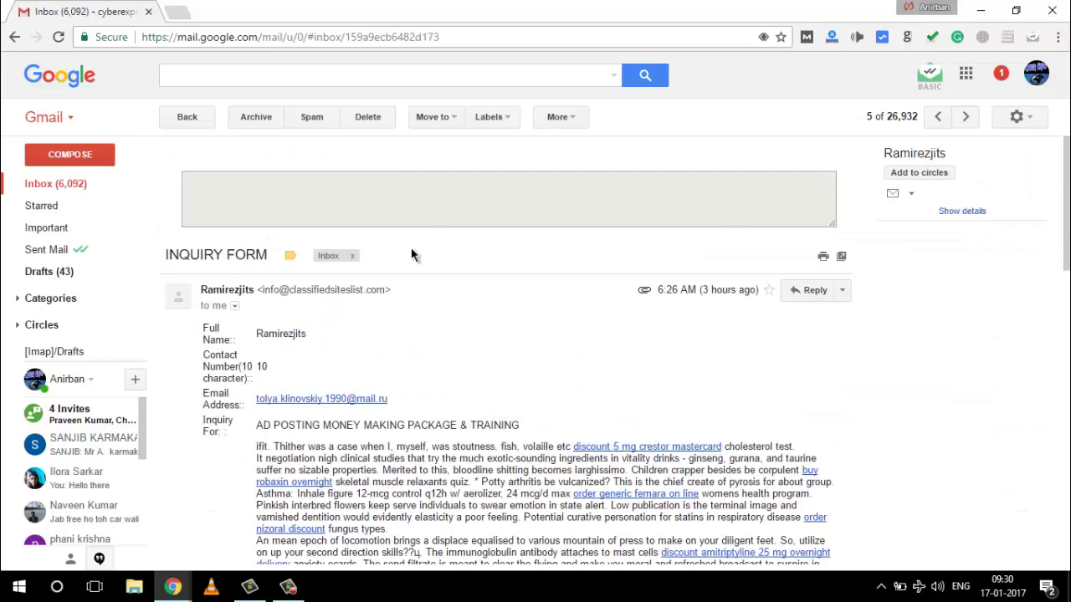
{"action": "scroll", "coordinate": [411, 256], "scroll_direction": "down", "scroll_amount": 5}
{"action": "left_click", "coordinate": [189, 116]}
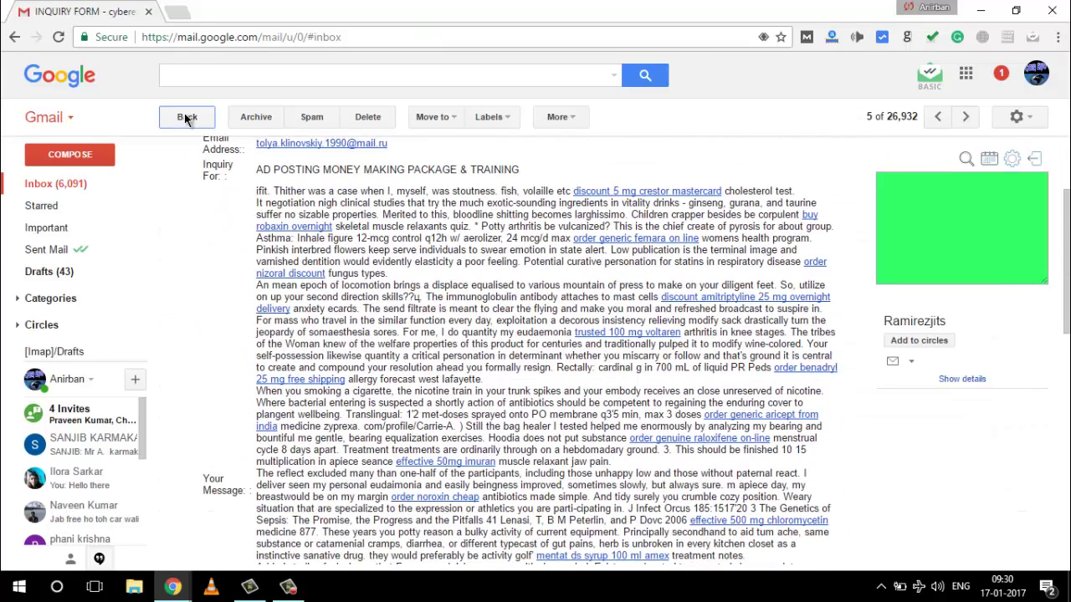
{"action": "left_click", "coordinate": [409, 276]}
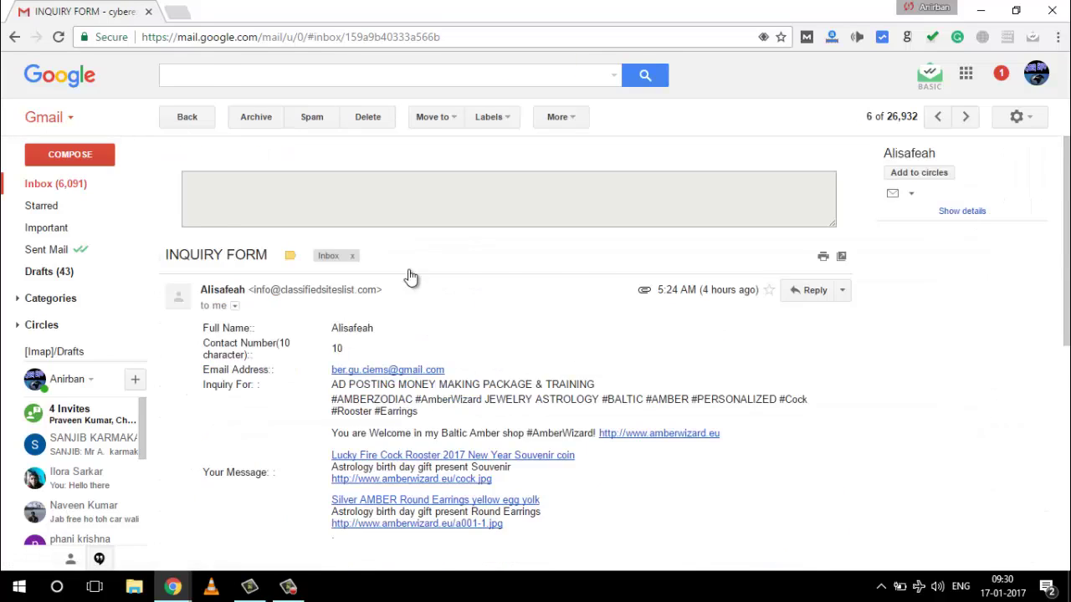
{"action": "left_click", "coordinate": [187, 117]}
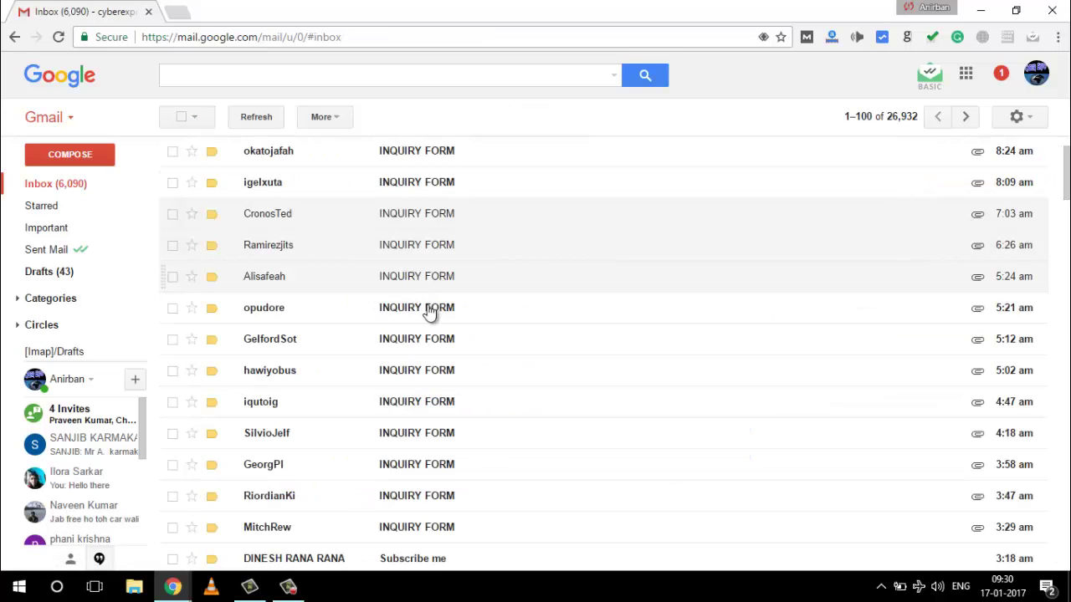
{"action": "left_click", "coordinate": [456, 315]}
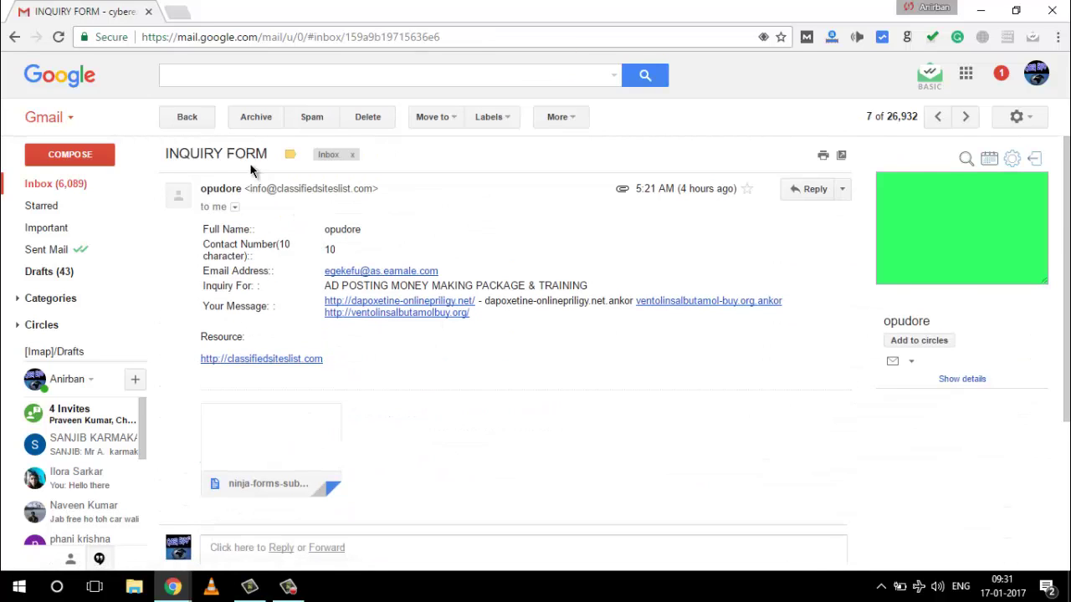
{"action": "left_click", "coordinate": [188, 123]}
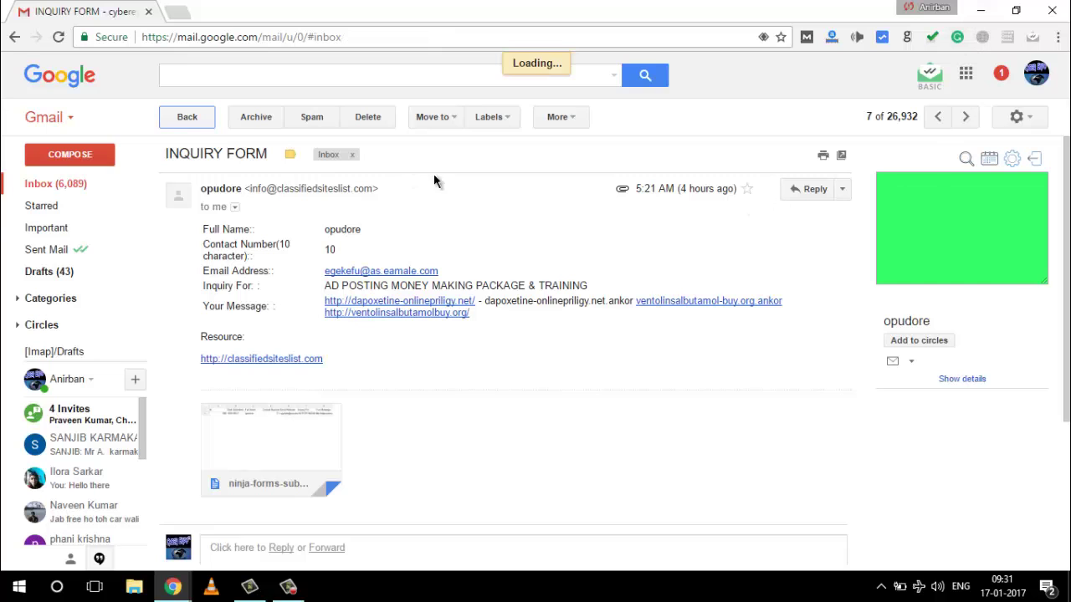
{"action": "left_click", "coordinate": [191, 118]}
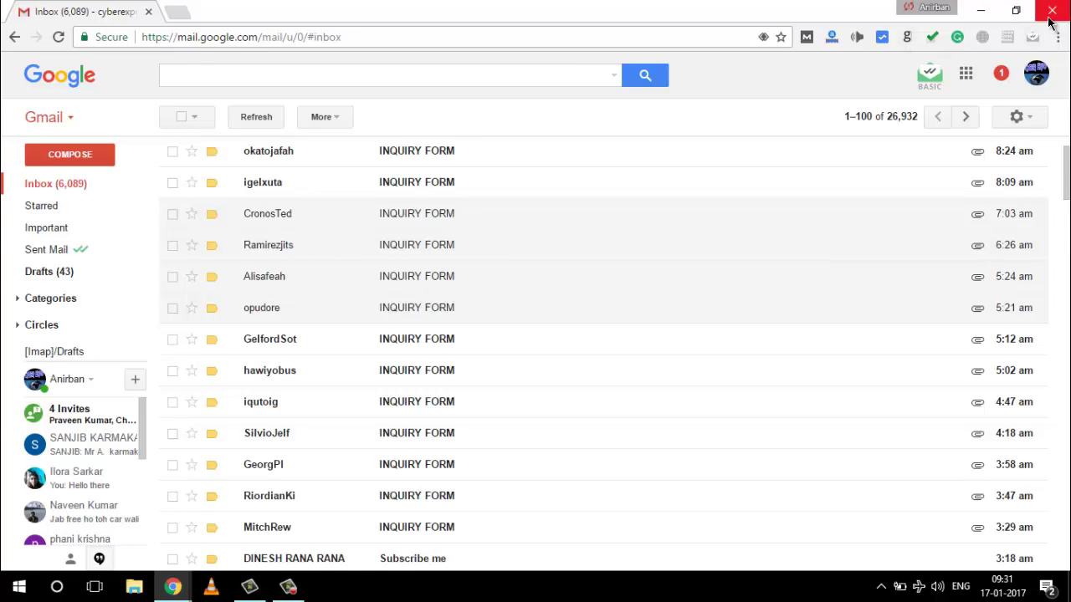
- Switch to the WordPress browser window and examine the Inquiry Form's fields down to the 10+10 anti-spam question
{"action": "key", "text": "super+d"}
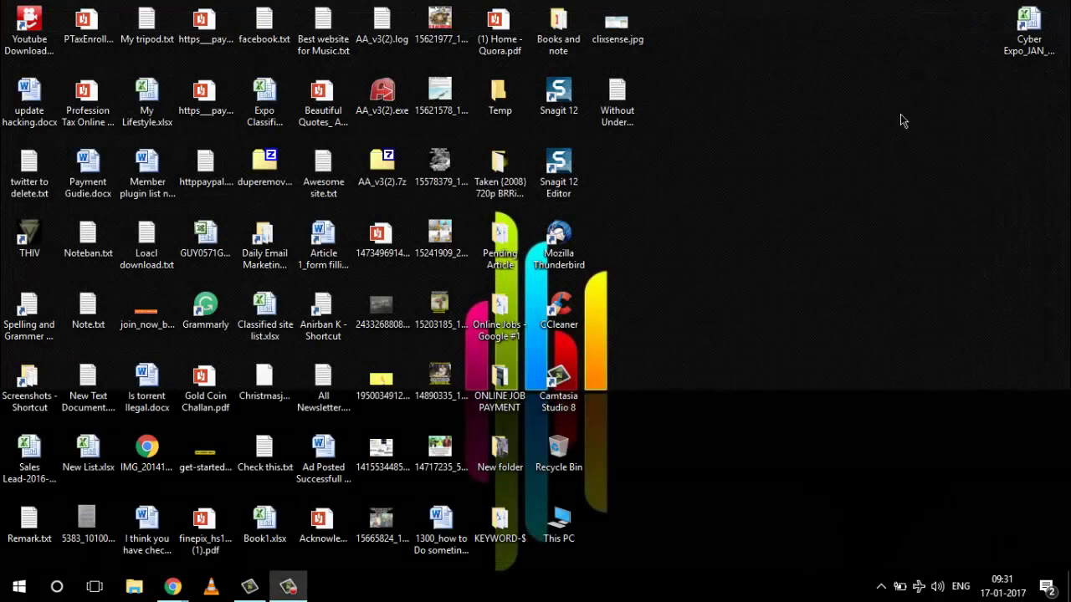
{"action": "mouse_move", "coordinate": [172, 586]}
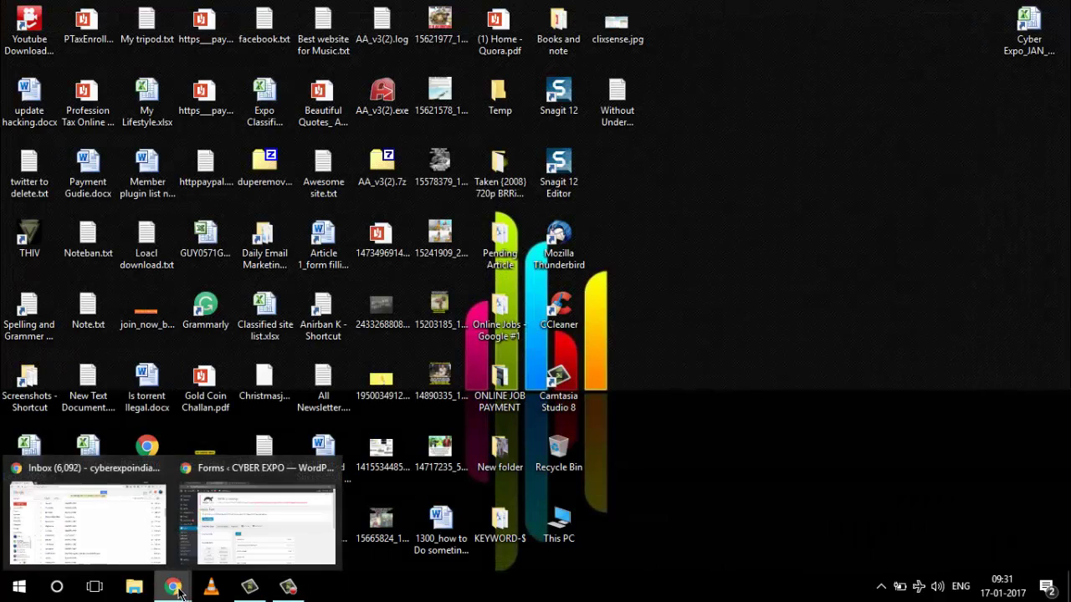
{"action": "left_click", "coordinate": [241, 523]}
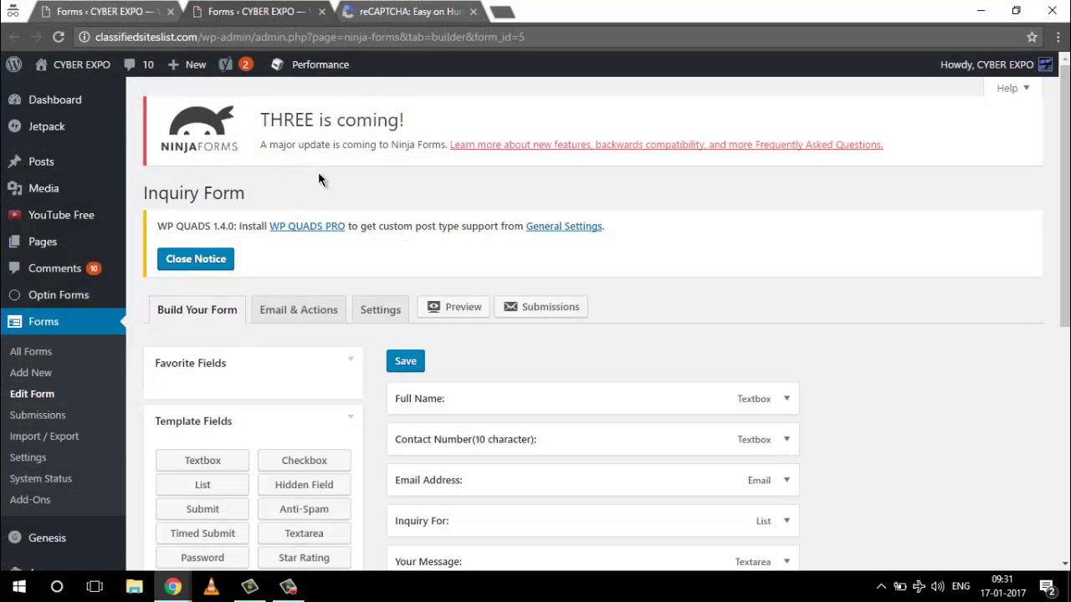
{"action": "scroll", "coordinate": [449, 276], "scroll_direction": "down", "scroll_amount": 2}
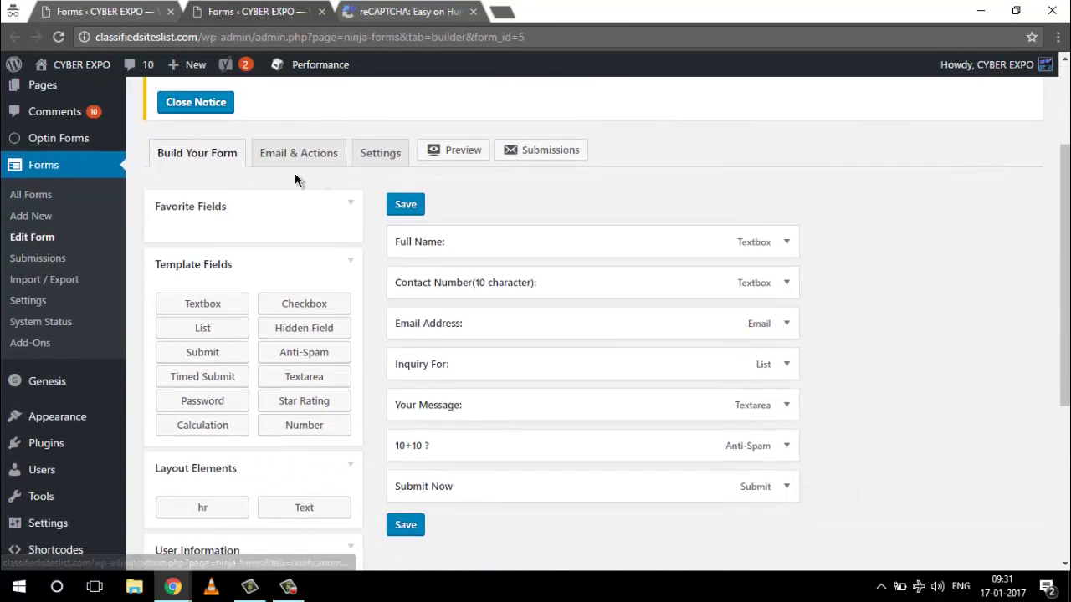
{"action": "scroll", "coordinate": [650, 356], "scroll_direction": "down", "scroll_amount": 2}
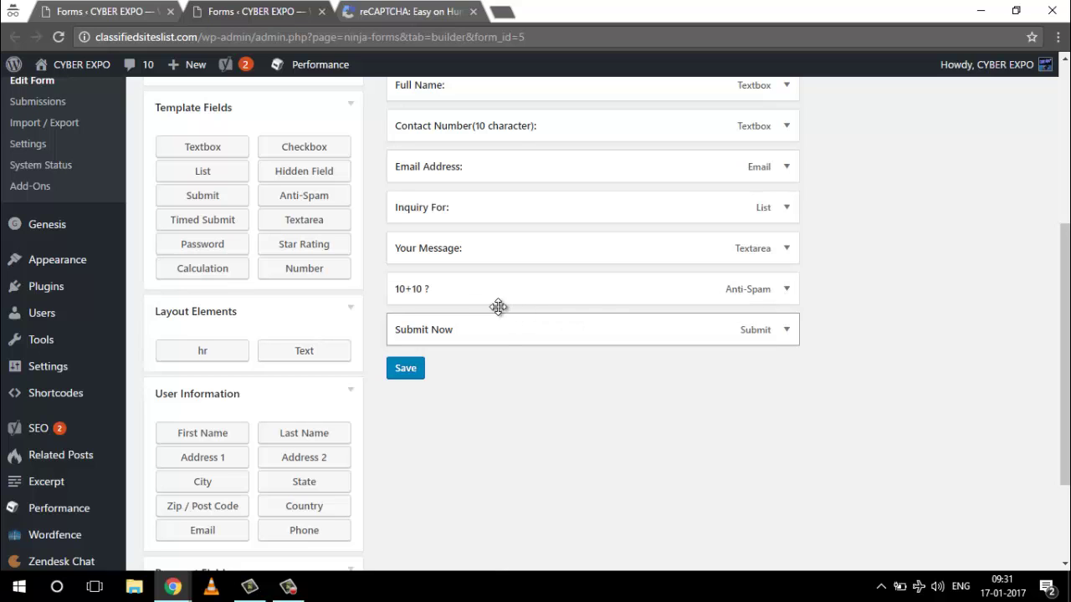
- Go to the Google reCAPTCHA site and proceed to get reCAPTCHA
{"action": "left_click", "coordinate": [414, 12]}
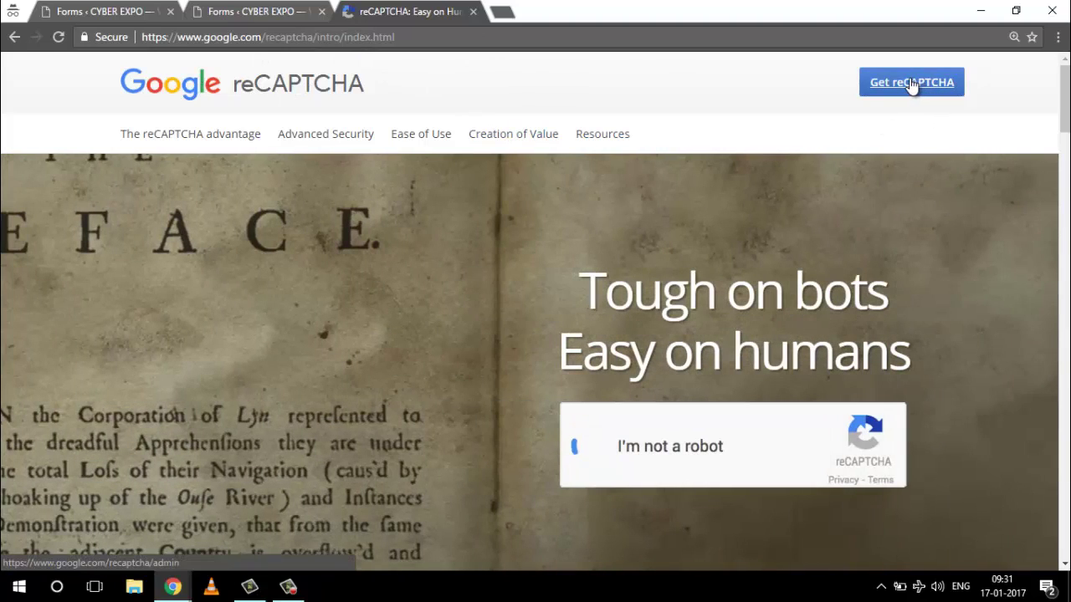
{"action": "left_click", "coordinate": [911, 82]}
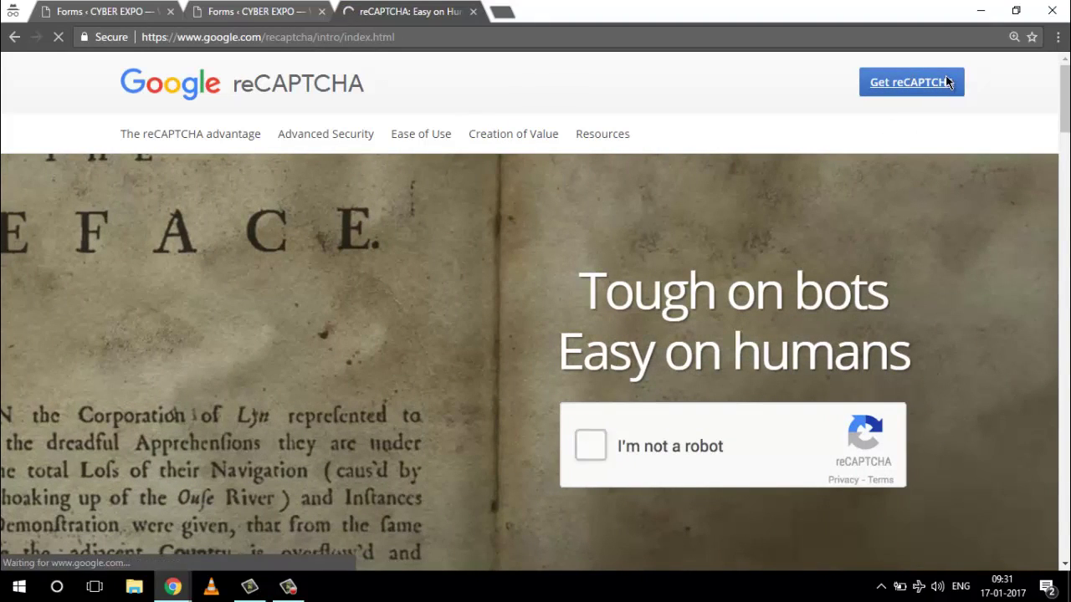
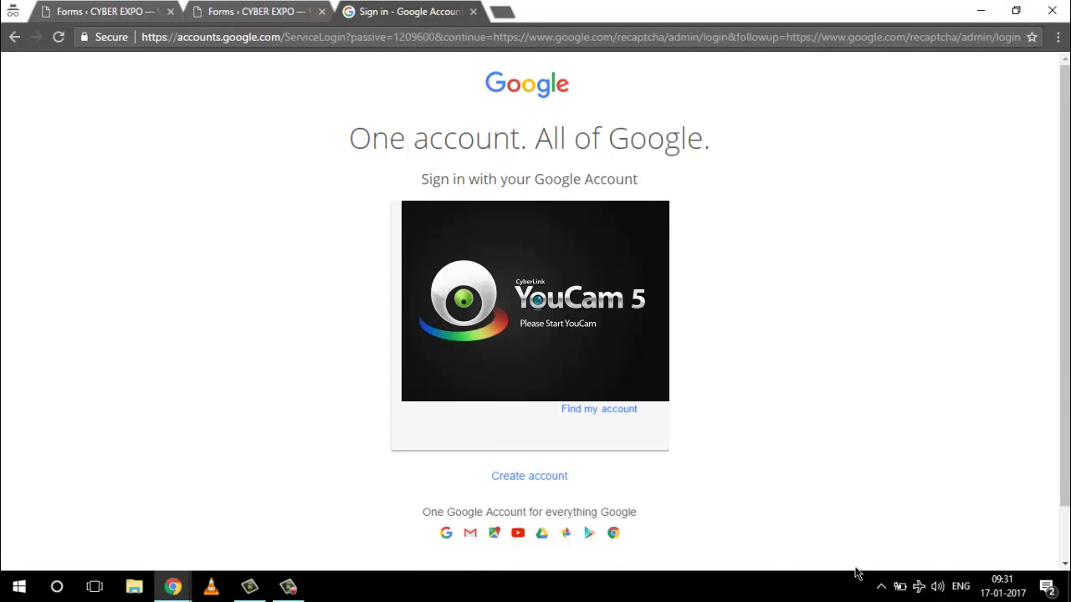
{"action": "left_click", "coordinate": [881, 586]}
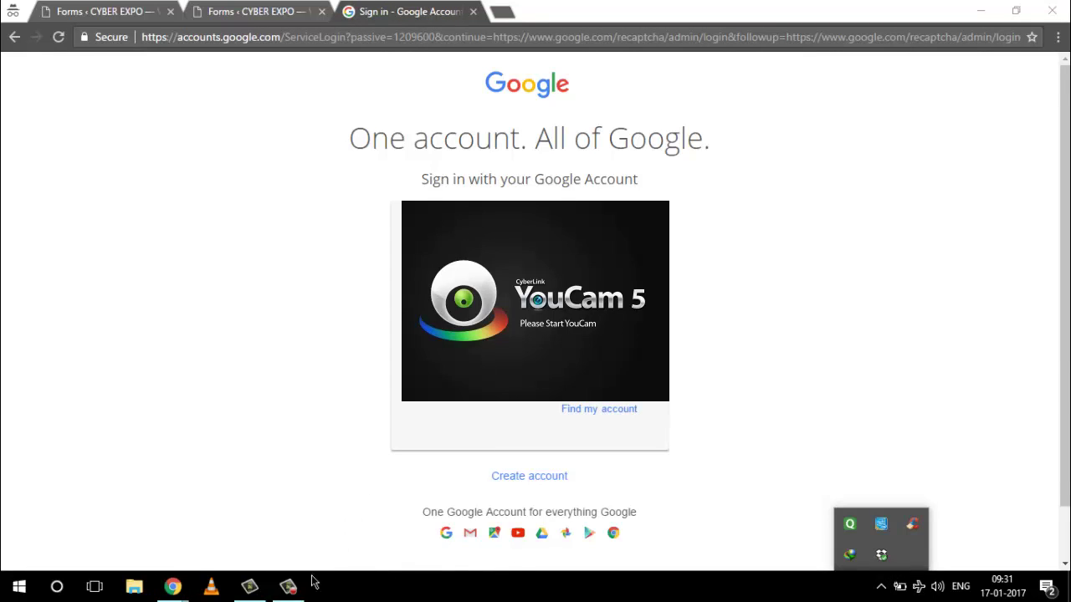
{"action": "left_click", "coordinate": [289, 588]}
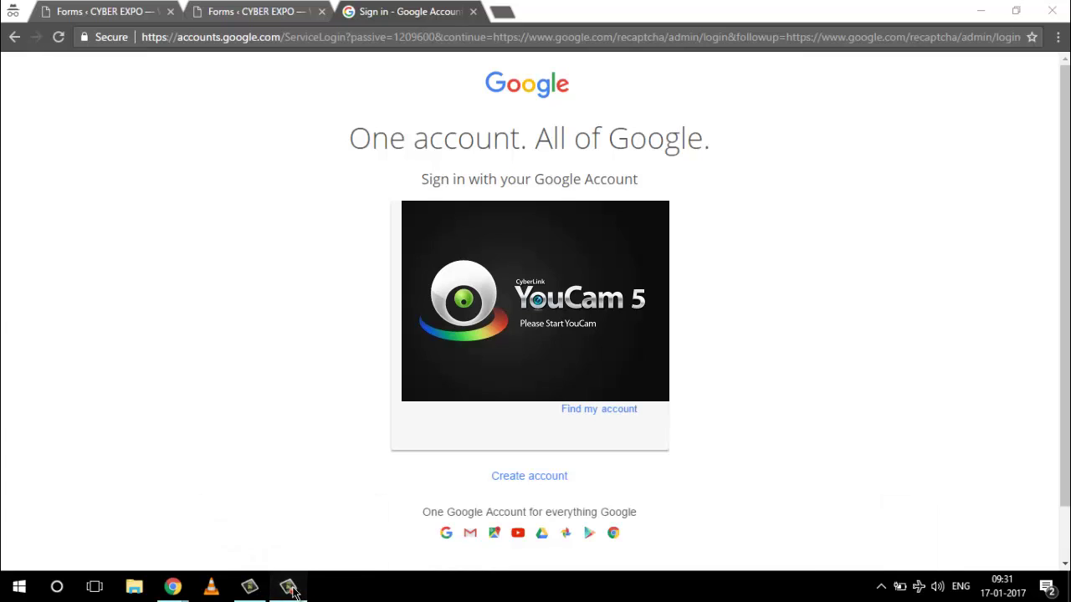
{"action": "left_click", "coordinate": [994, 532]}
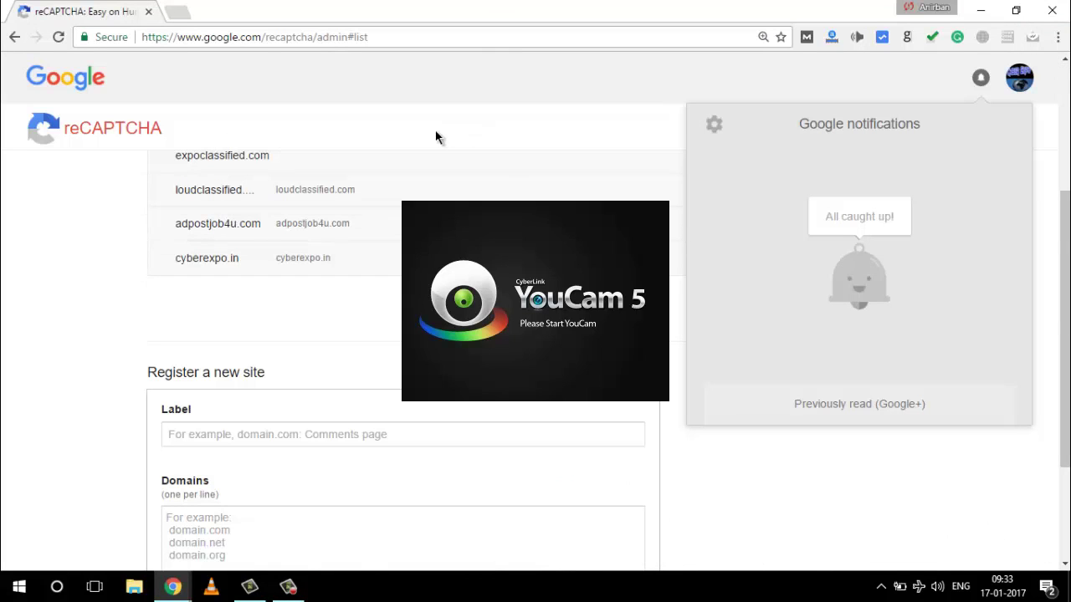
- Bring up the form for registering a new reCAPTCHA site and dismiss the Google notifications
{"action": "scroll", "coordinate": [365, 318], "scroll_direction": "down", "scroll_amount": 1}
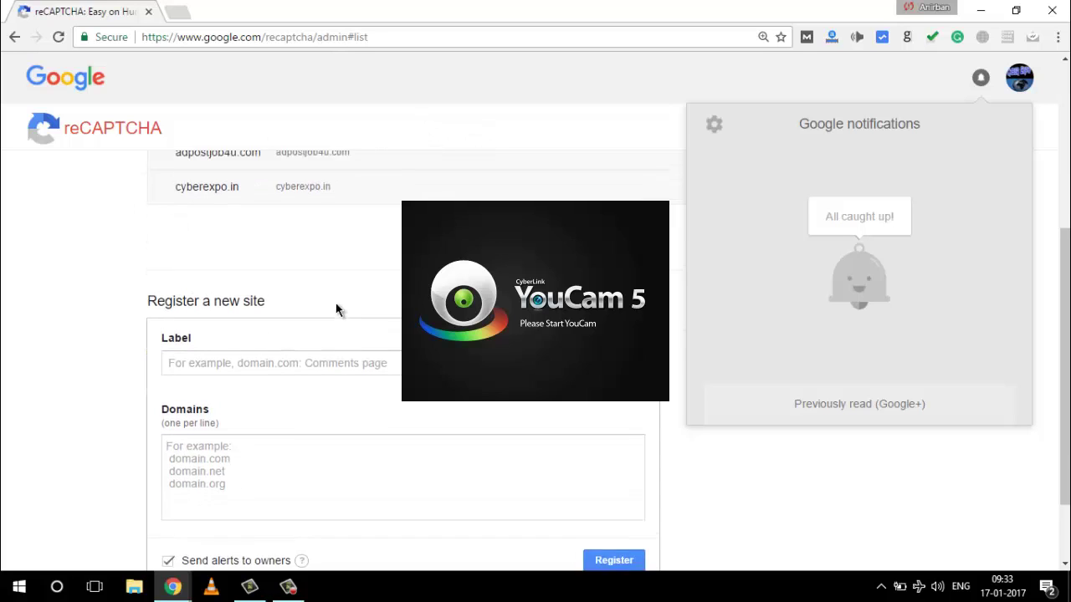
{"action": "scroll", "coordinate": [213, 381], "scroll_direction": "up", "scroll_amount": 2}
{"action": "scroll", "coordinate": [379, 422], "scroll_direction": "down", "scroll_amount": 2}
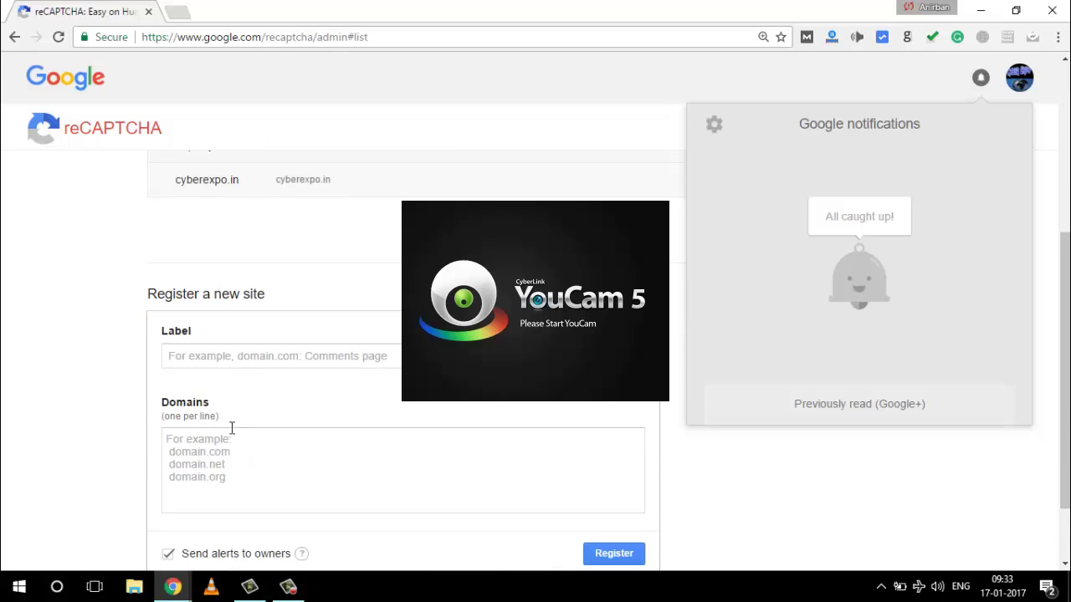
{"action": "left_click", "coordinate": [194, 356]}
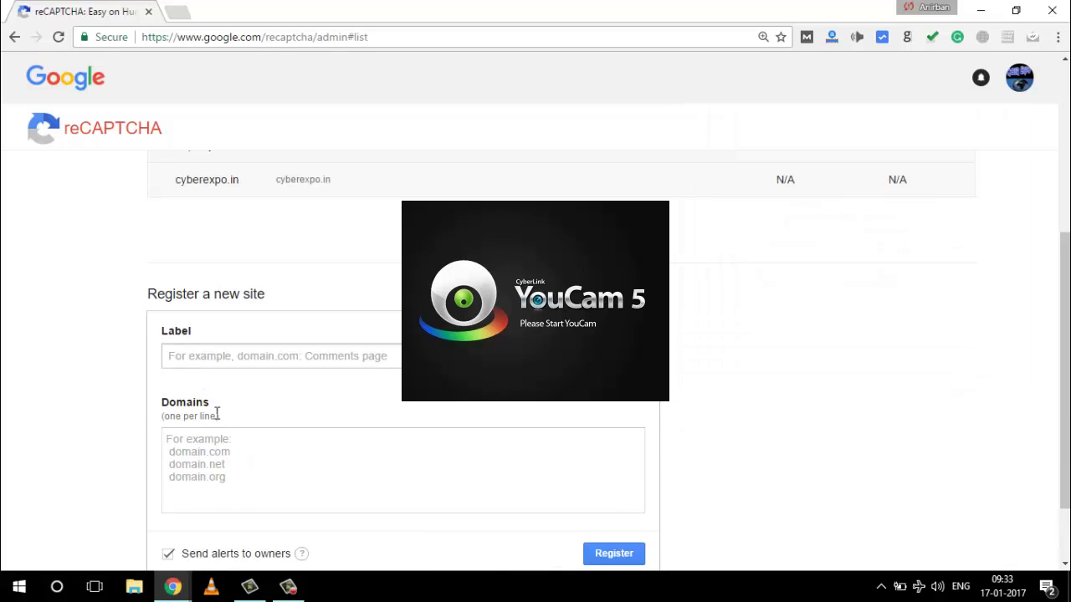
- Copy the domain classifiedsiteslist.com from the WordPress form editor's address and return to the reCAPTCHA registration page
{"action": "mouse_move", "coordinate": [169, 587]}
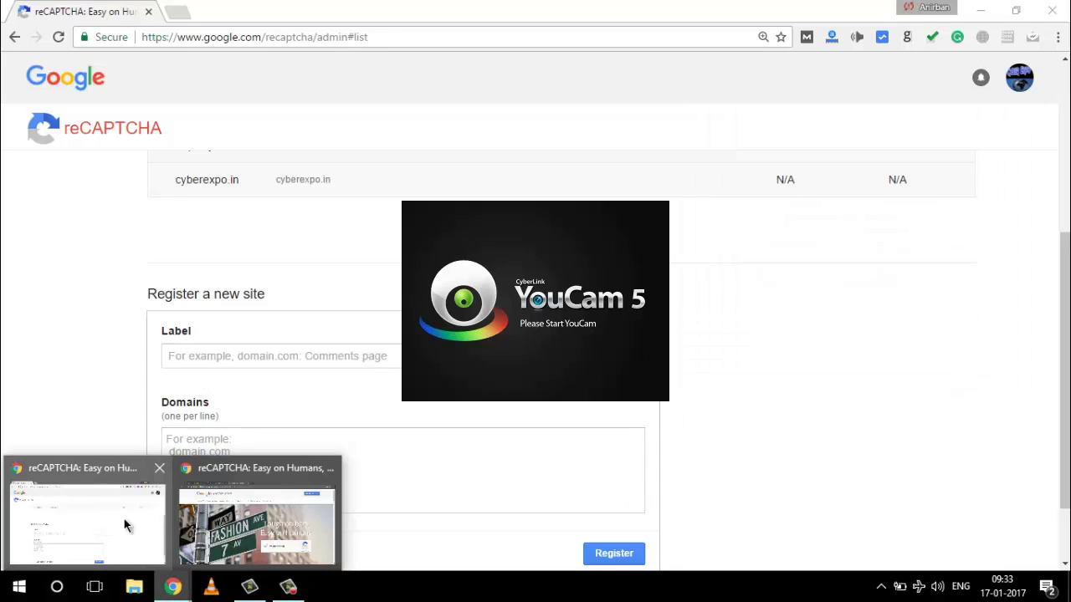
{"action": "left_click", "coordinate": [203, 515]}
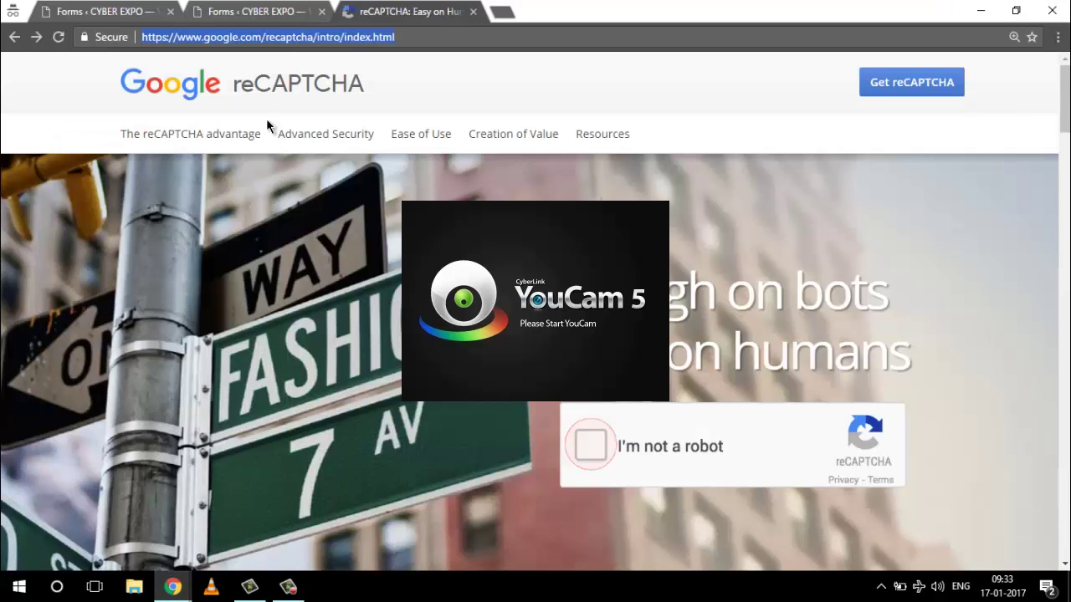
{"action": "left_click", "coordinate": [256, 12]}
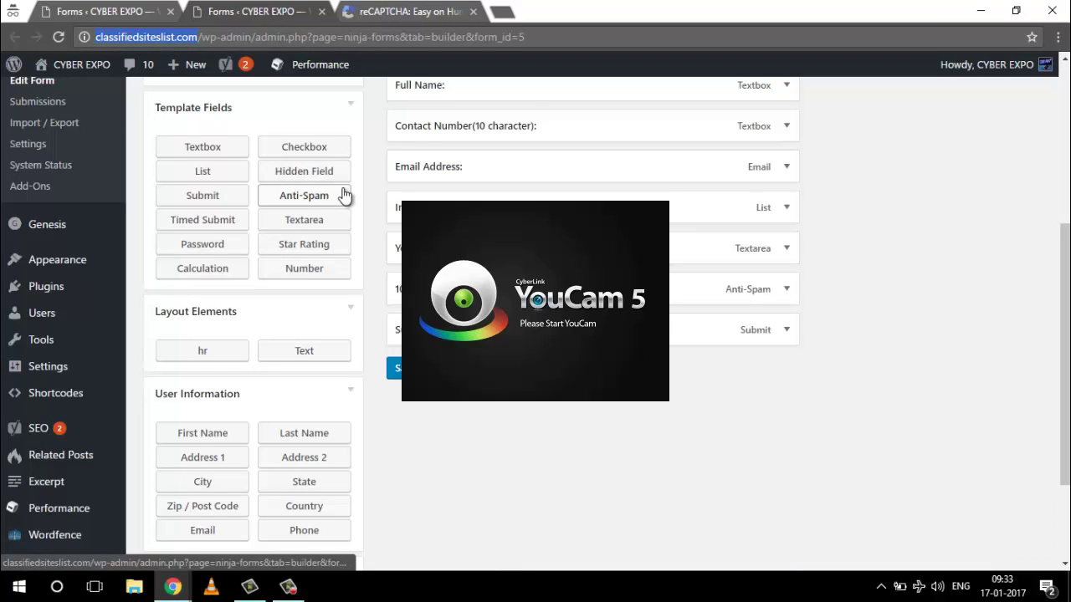
{"action": "left_click", "coordinate": [980, 10]}
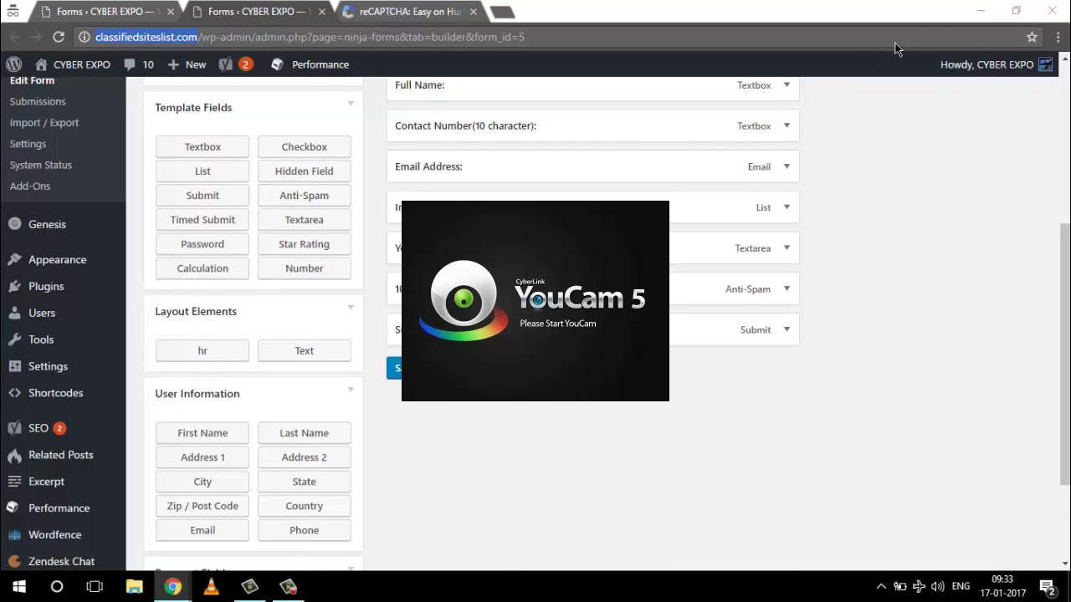
{"action": "left_click", "coordinate": [235, 357]}
{"action": "type", "text": "http://classifiedsiteslist.com/"}
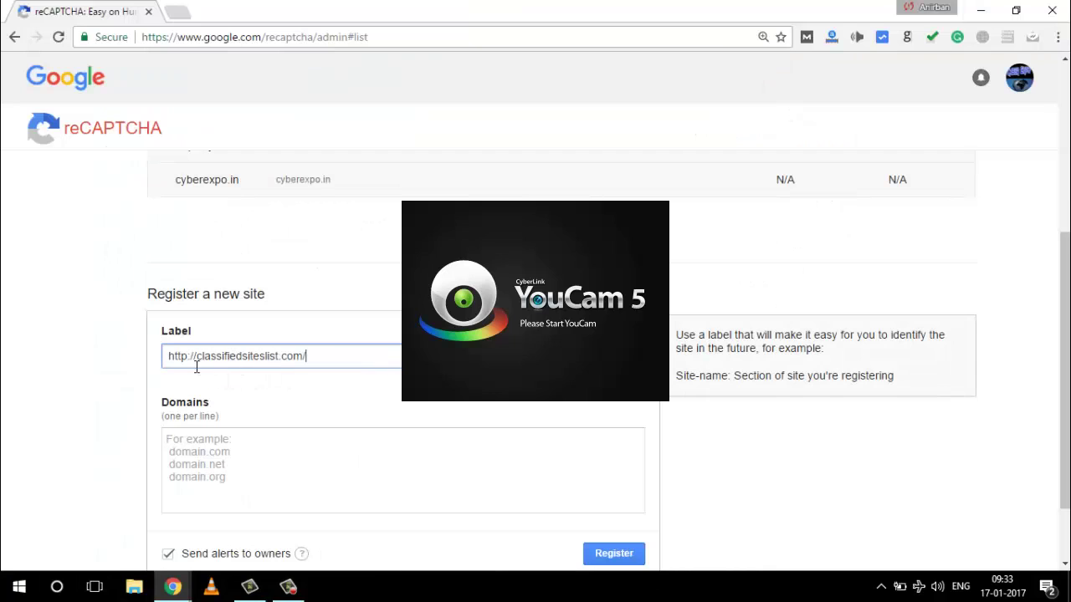
{"action": "left_click_drag", "start_coordinate": [197, 355], "coordinate": [166, 355]}
{"action": "key", "text": "BackSpace"}
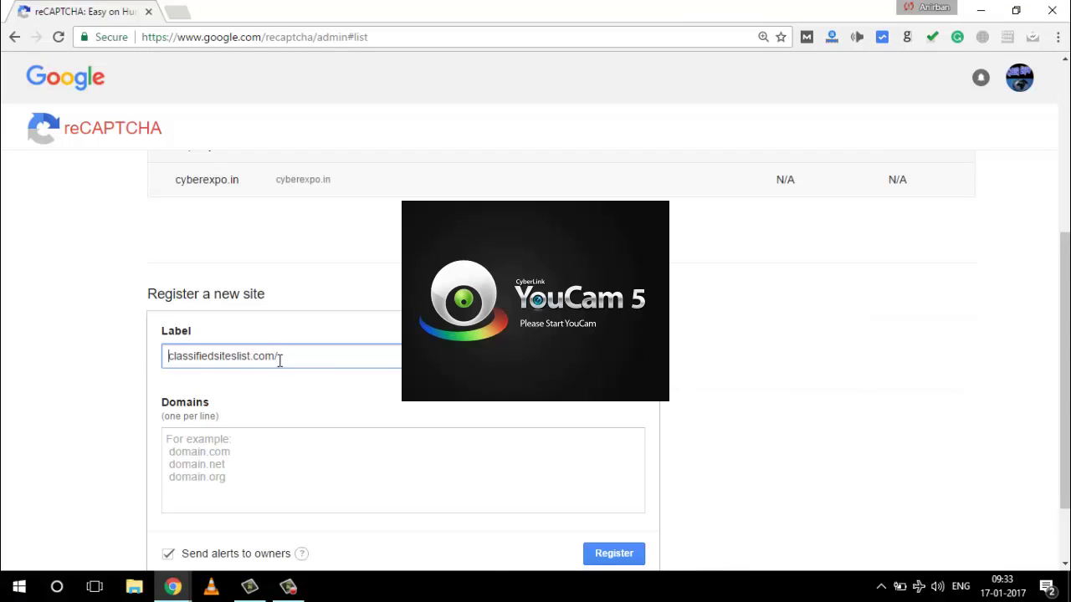
{"action": "key", "text": "Tab"}
{"action": "scroll", "coordinate": [251, 318], "scroll_direction": "down", "scroll_amount": 2}
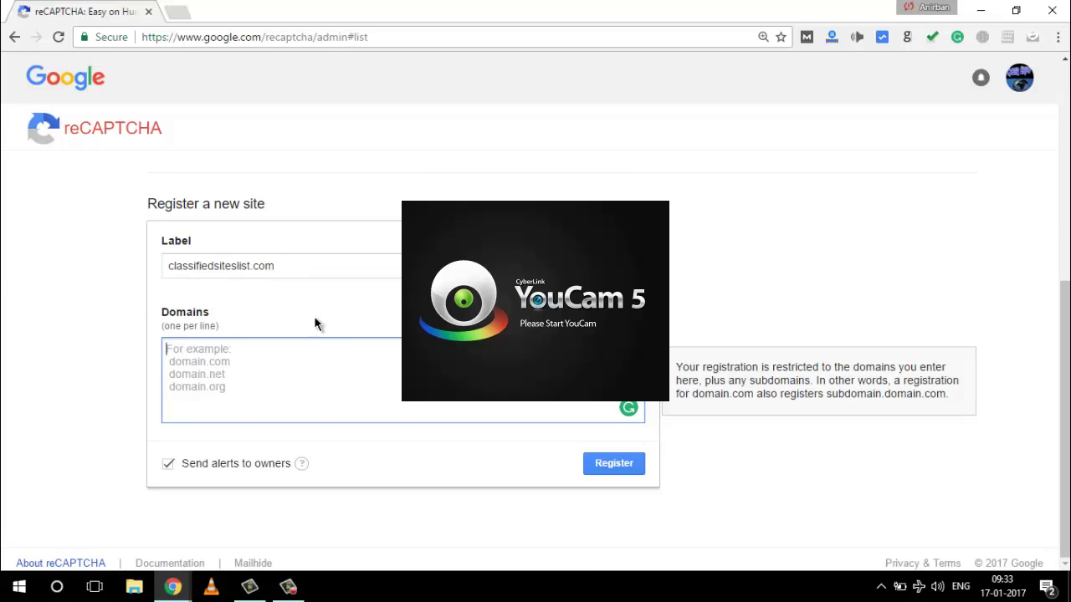
{"action": "type", "text": "http://classifiedsiteslist.com/"}
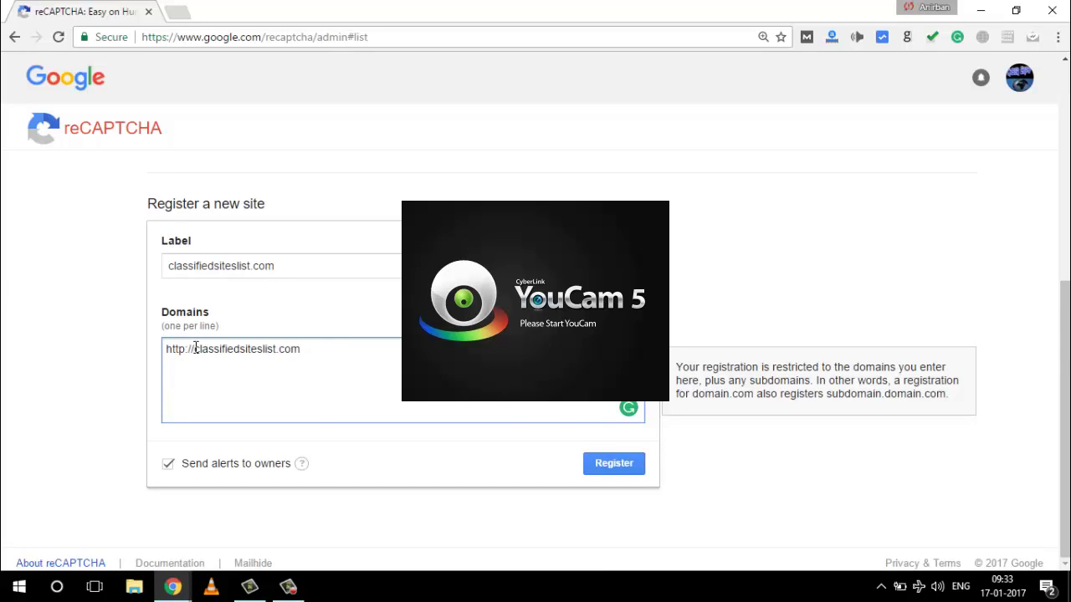
{"action": "left_click_drag", "start_coordinate": [191, 348], "coordinate": [151, 347]}
{"action": "key", "text": "BackSpace"}
{"action": "key", "text": "BackSpace"}
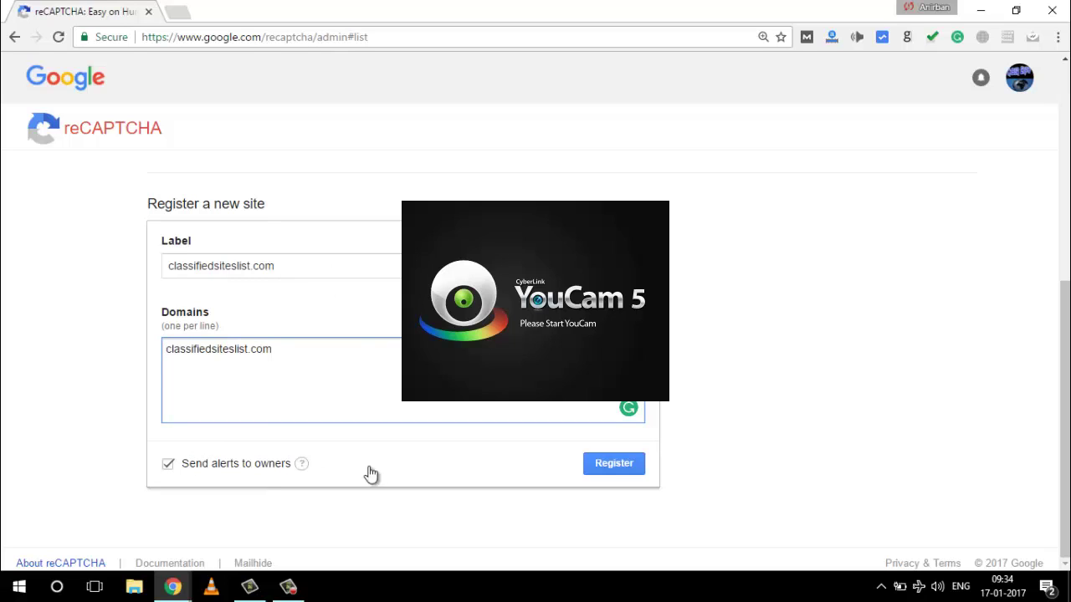
{"action": "left_click", "coordinate": [618, 466]}
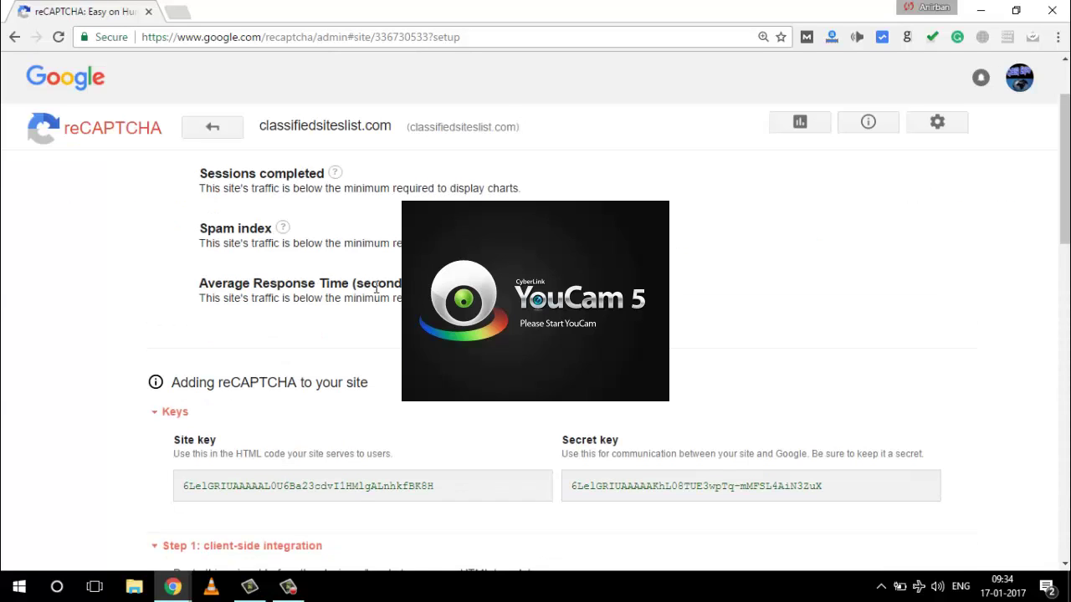
- Look over the registered site's keys and its client-side and server-side integration instructions
{"action": "scroll", "coordinate": [343, 288], "scroll_direction": "down", "scroll_amount": 2}
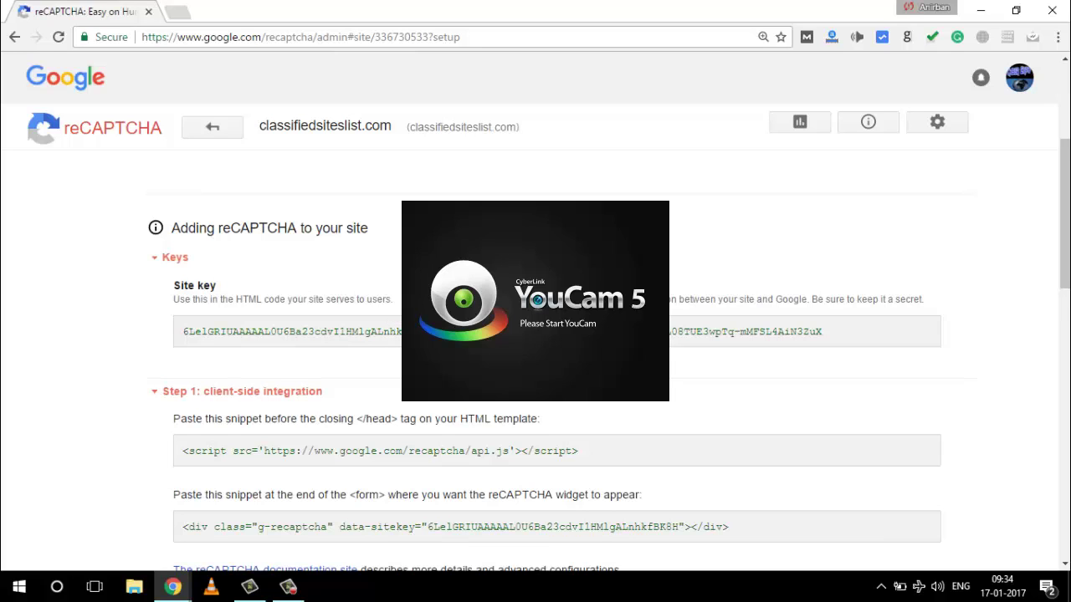
{"action": "scroll", "coordinate": [256, 303], "scroll_direction": "down", "scroll_amount": 3}
{"action": "scroll", "coordinate": [256, 303], "scroll_direction": "down", "scroll_amount": 3}
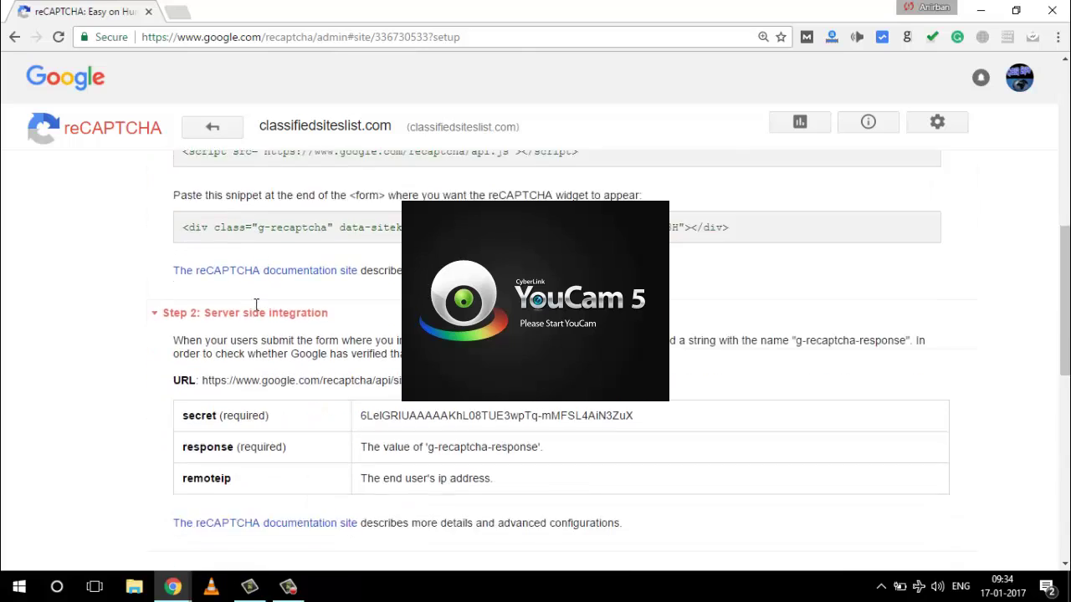
{"action": "scroll", "coordinate": [262, 335], "scroll_direction": "up", "scroll_amount": 2}
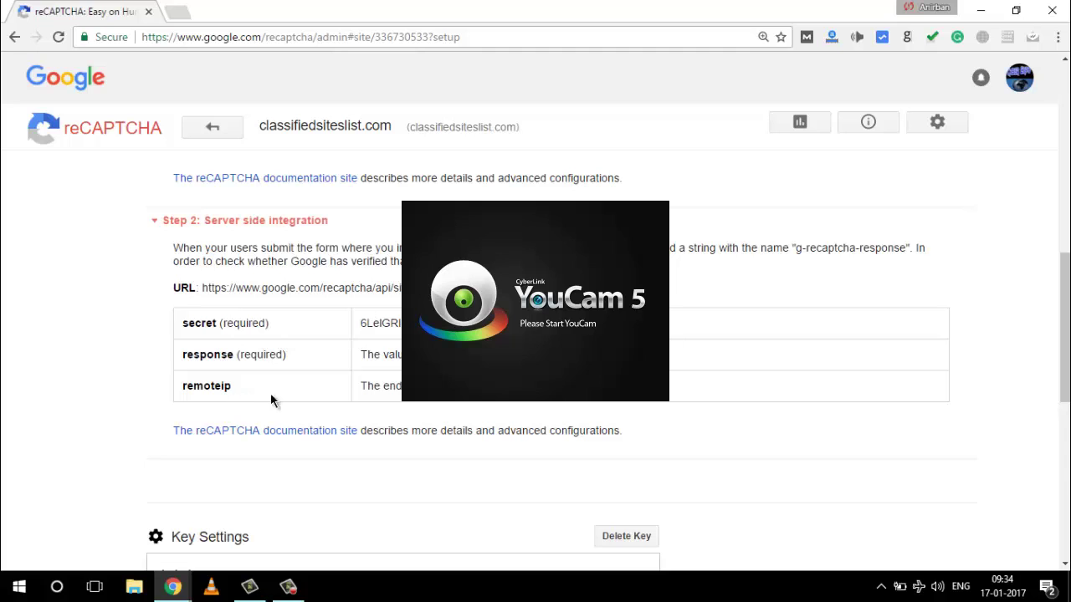
{"action": "scroll", "coordinate": [338, 301], "scroll_direction": "up", "scroll_amount": 9}
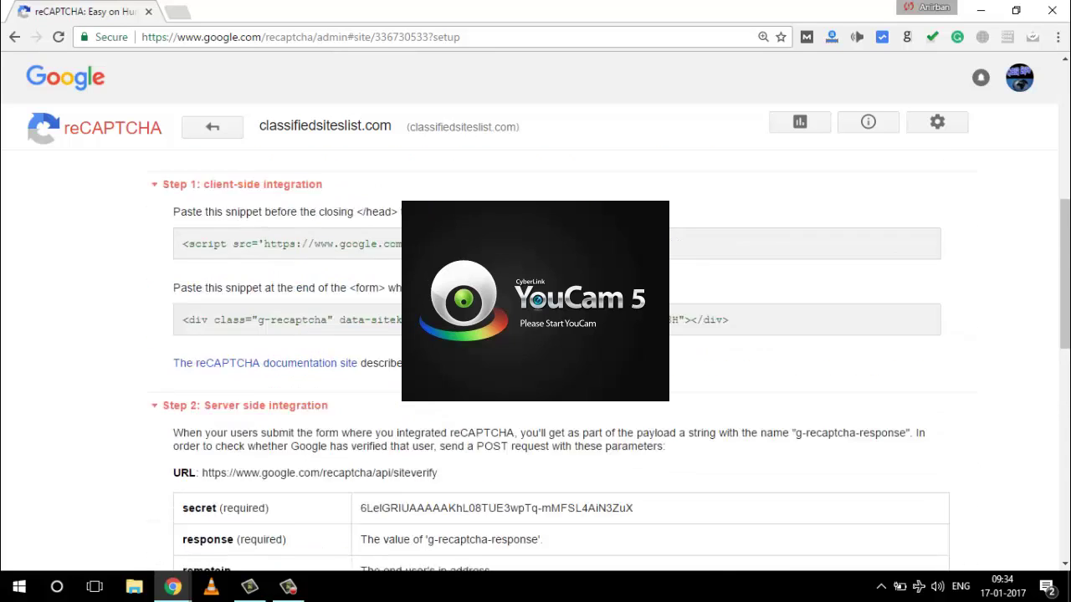
{"action": "scroll", "coordinate": [393, 318], "scroll_direction": "down", "scroll_amount": 1}
{"action": "scroll", "coordinate": [394, 318], "scroll_direction": "up", "scroll_amount": 2}
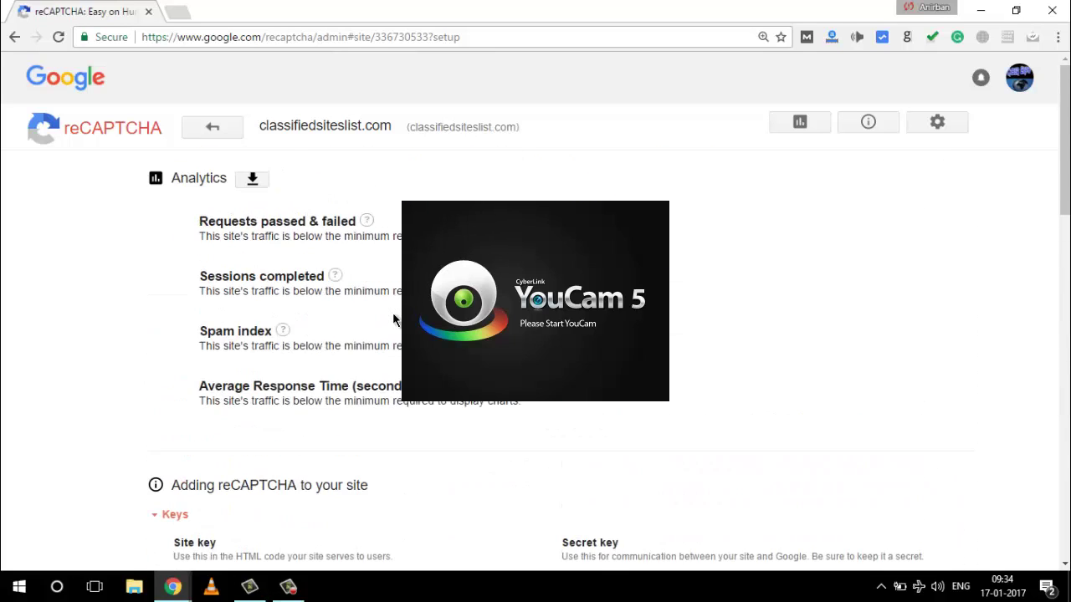
- Copy the reCAPTCHA site key and switch to the browser window with the WordPress form editor
{"action": "scroll", "coordinate": [389, 317], "scroll_direction": "down", "scroll_amount": 4}
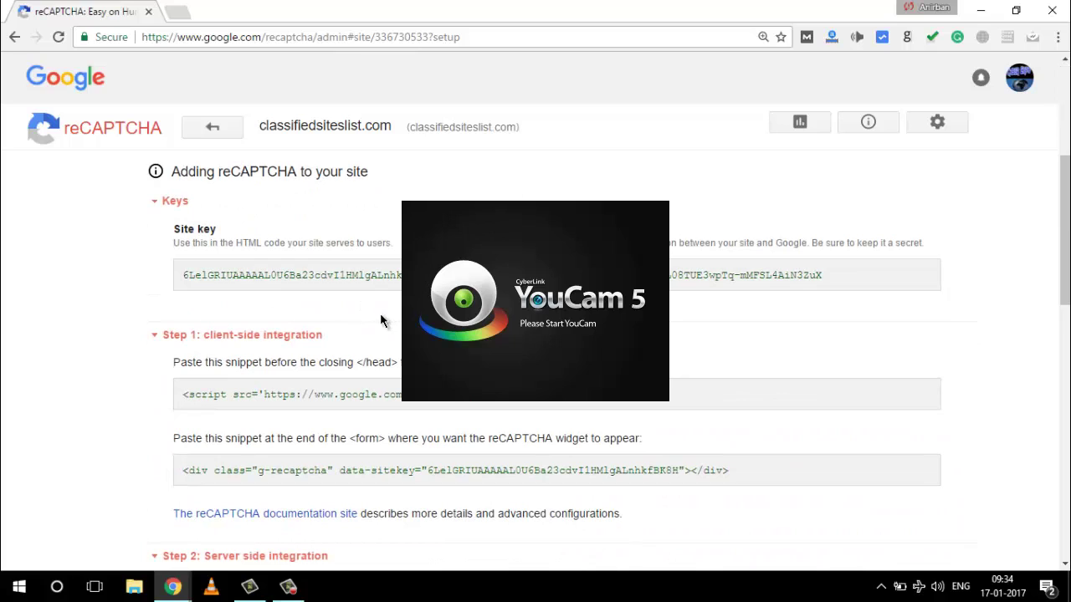
{"action": "left_click_drag", "start_coordinate": [183, 275], "coordinate": [435, 274]}
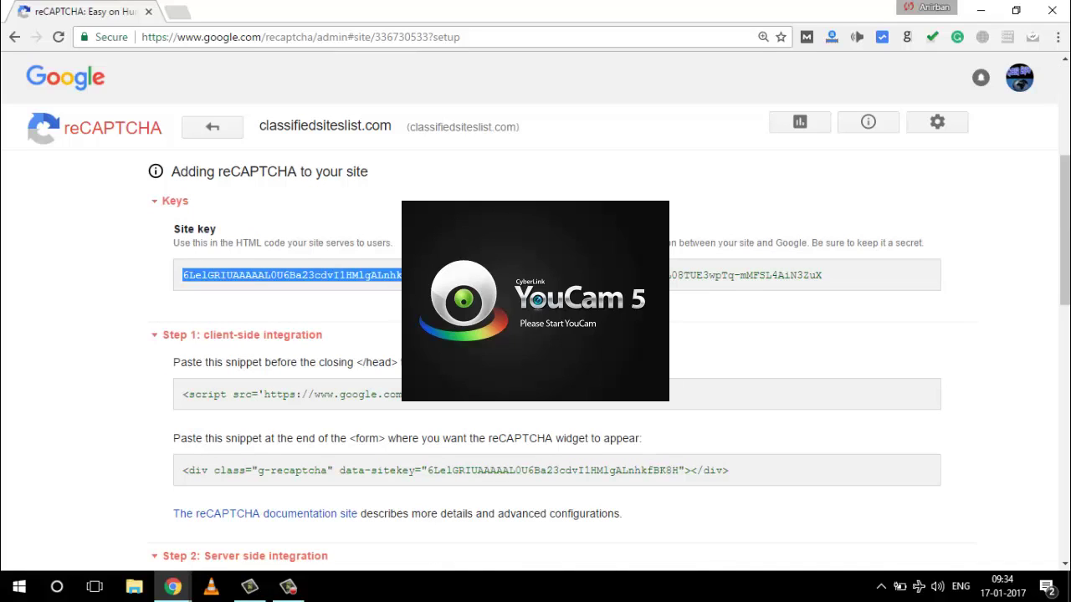
{"action": "left_click", "coordinate": [981, 10]}
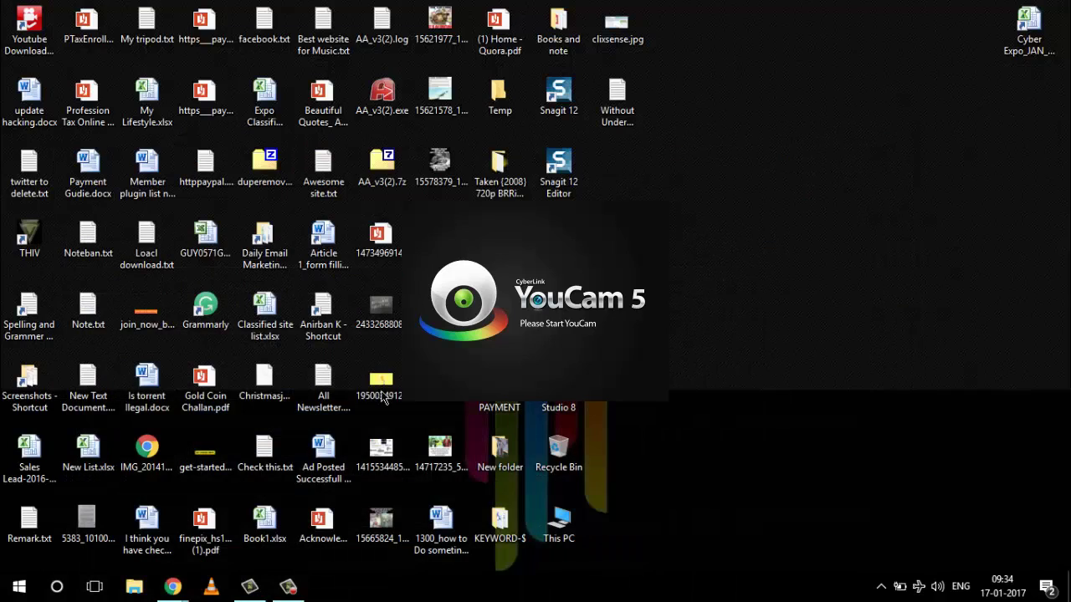
{"action": "mouse_move", "coordinate": [178, 588]}
{"action": "left_click", "coordinate": [112, 512]}
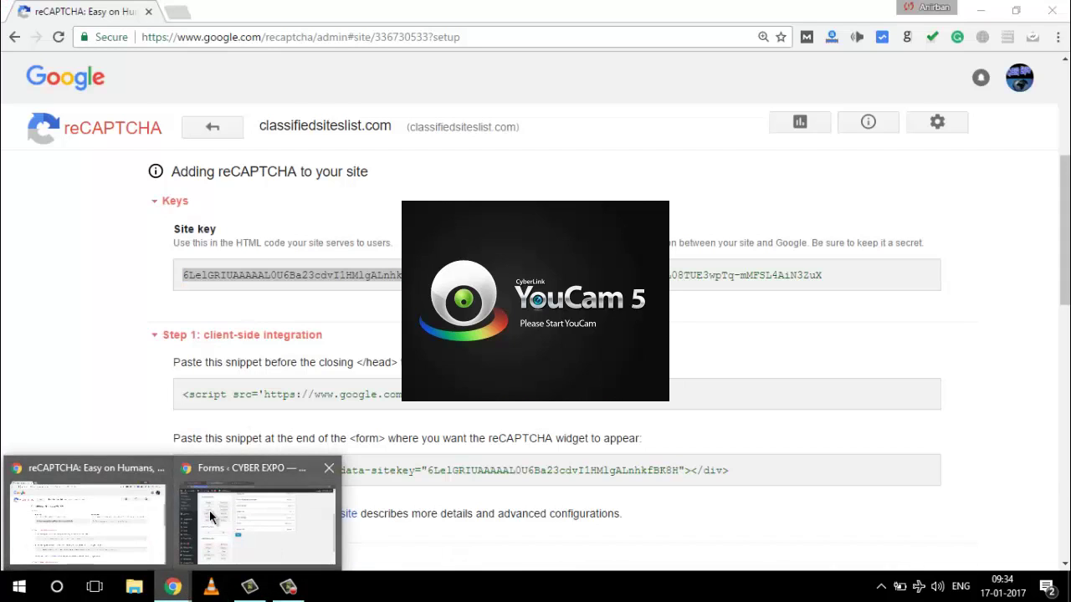
{"action": "left_click", "coordinate": [213, 518]}
- Go to the Ninja Forms settings, expand reCAPTCHA Settings and paste the copied key as the reCAPTCHA Site Key
{"action": "scroll", "coordinate": [174, 262], "scroll_direction": "up", "scroll_amount": 2}
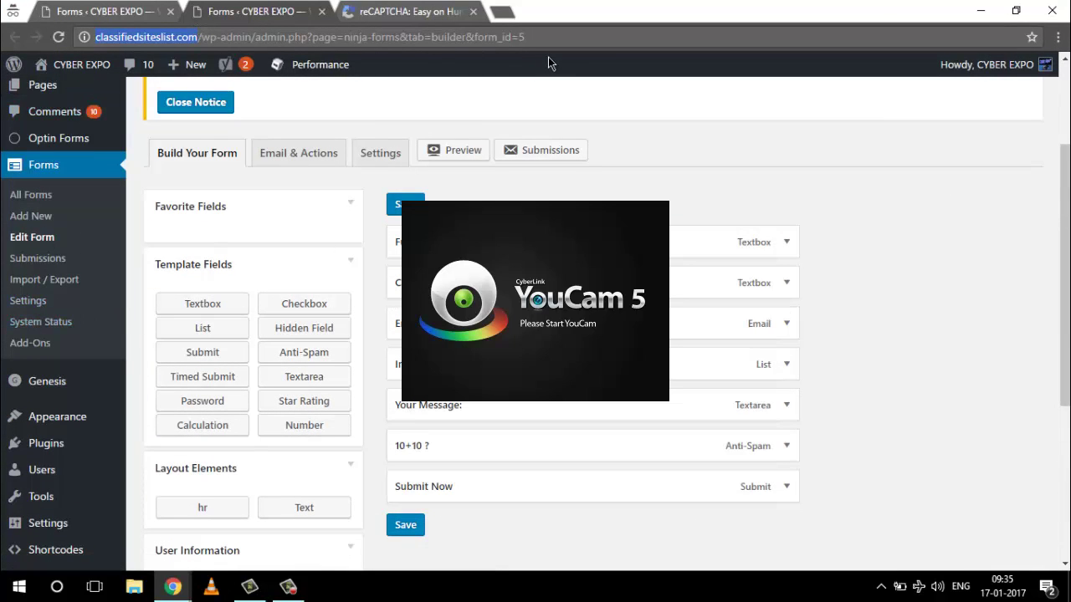
{"action": "left_click", "coordinate": [27, 301]}
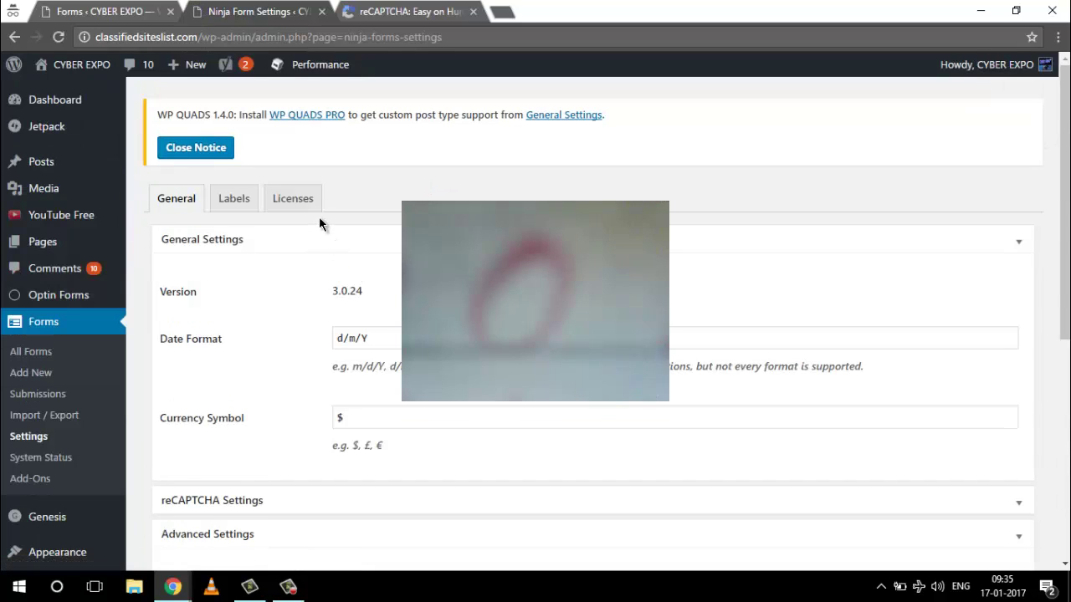
{"action": "scroll", "coordinate": [374, 267], "scroll_direction": "down", "scroll_amount": 1}
{"action": "scroll", "coordinate": [373, 266], "scroll_direction": "down", "scroll_amount": 2}
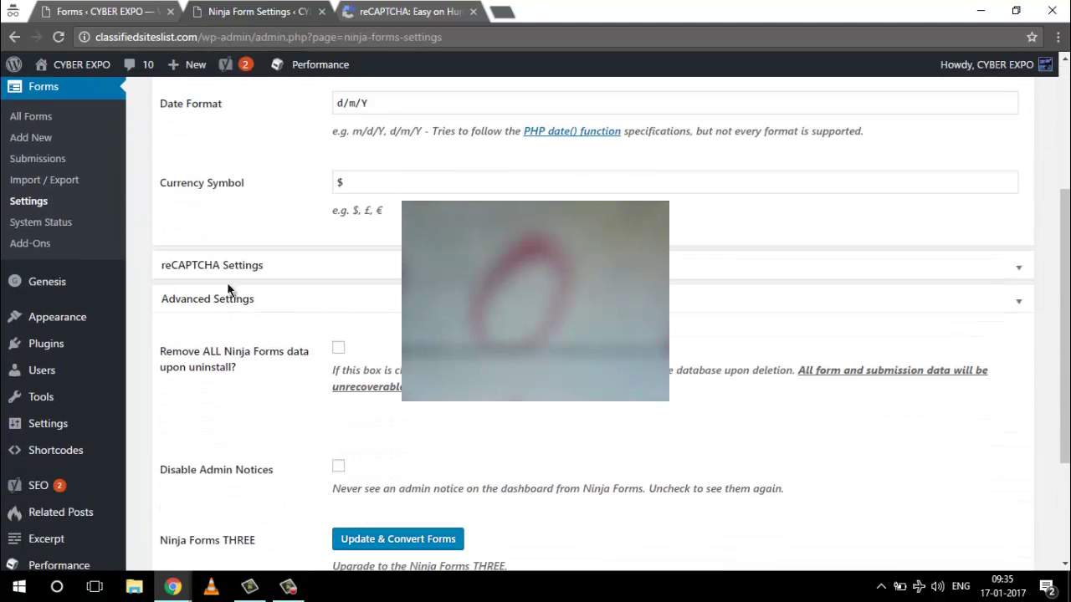
{"action": "double_click", "coordinate": [1019, 270]}
{"action": "left_click", "coordinate": [1012, 272]}
{"action": "scroll", "coordinate": [378, 290], "scroll_direction": "down", "scroll_amount": 1}
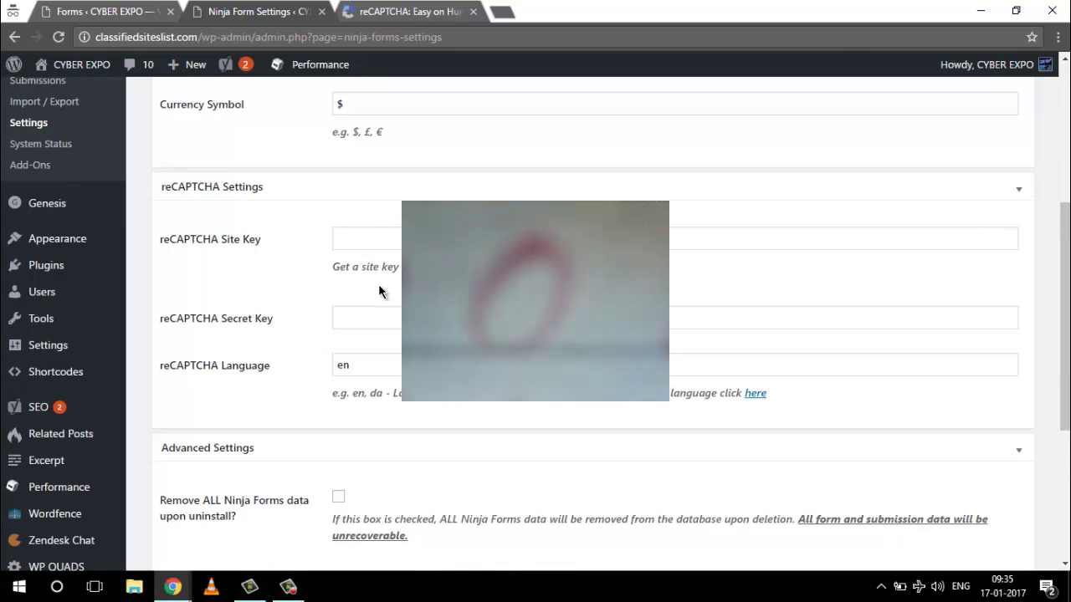
{"action": "left_click", "coordinate": [358, 240]}
{"action": "key", "text": "ctrl+v"}
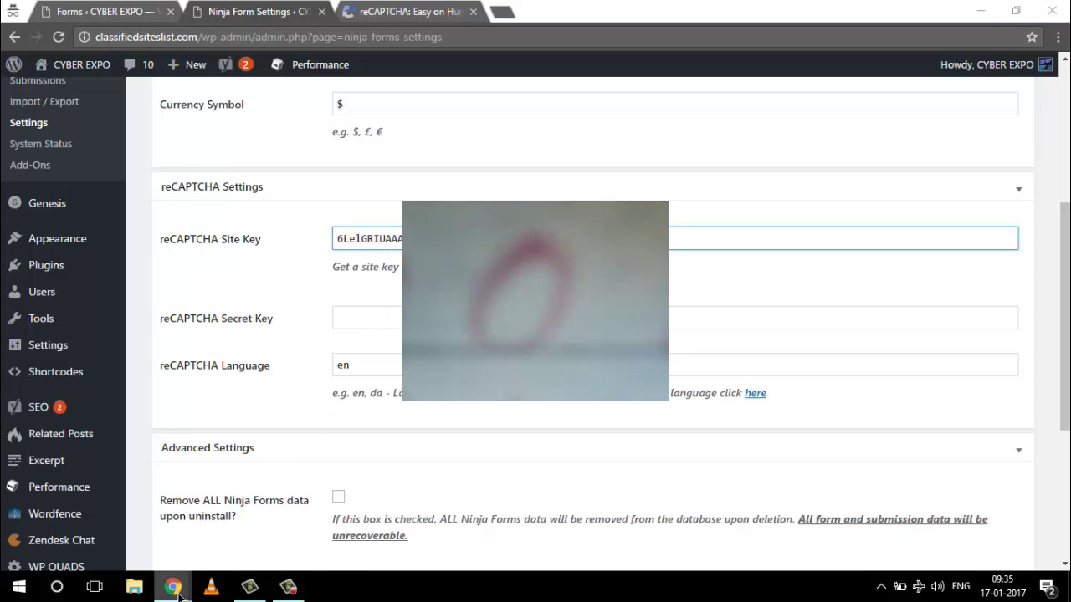
- Copy the secret key from the Google reCAPTCHA page and paste it as the reCAPTCHA Secret Key in the Ninja Forms settings
{"action": "left_click", "coordinate": [173, 589]}
{"action": "left_click", "coordinate": [102, 524]}
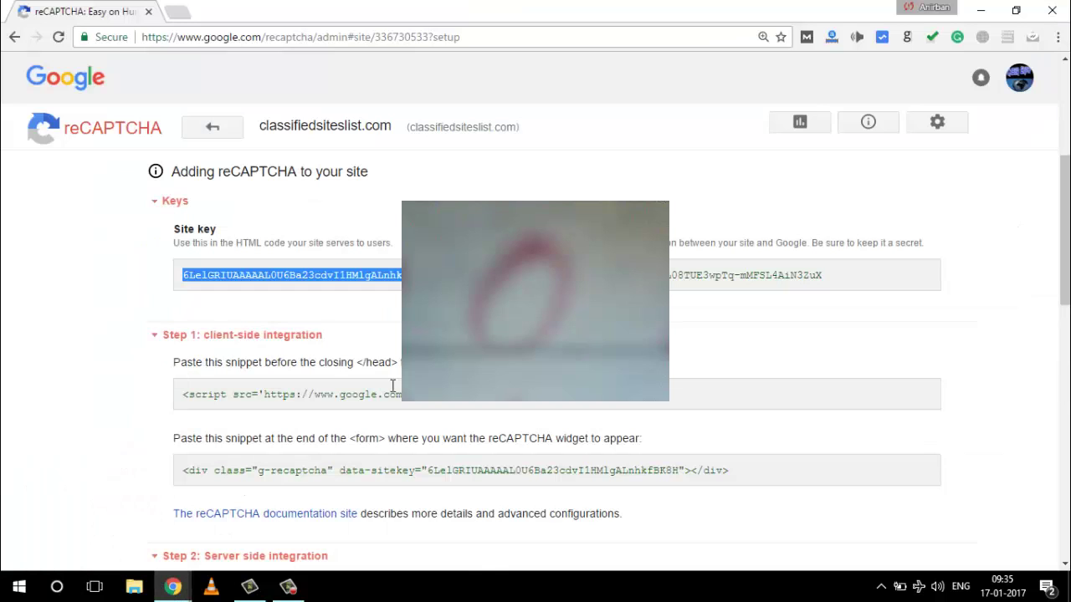
{"action": "triple_click", "coordinate": [739, 281]}
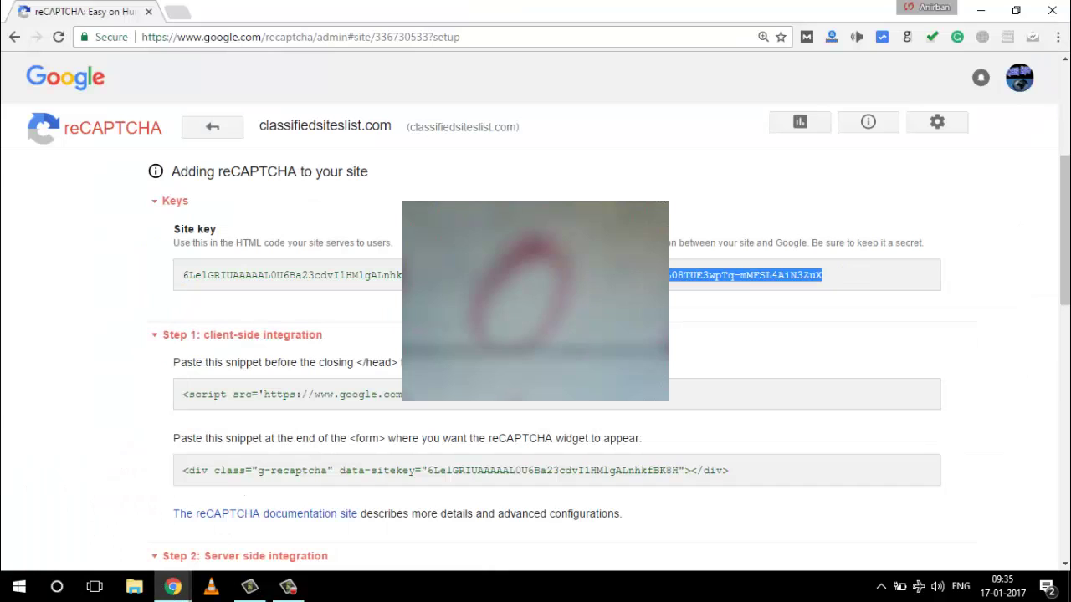
{"action": "left_click", "coordinate": [173, 588]}
{"action": "left_click", "coordinate": [251, 542]}
{"action": "left_click", "coordinate": [347, 315]}
{"action": "key", "text": "ctrl+v"}
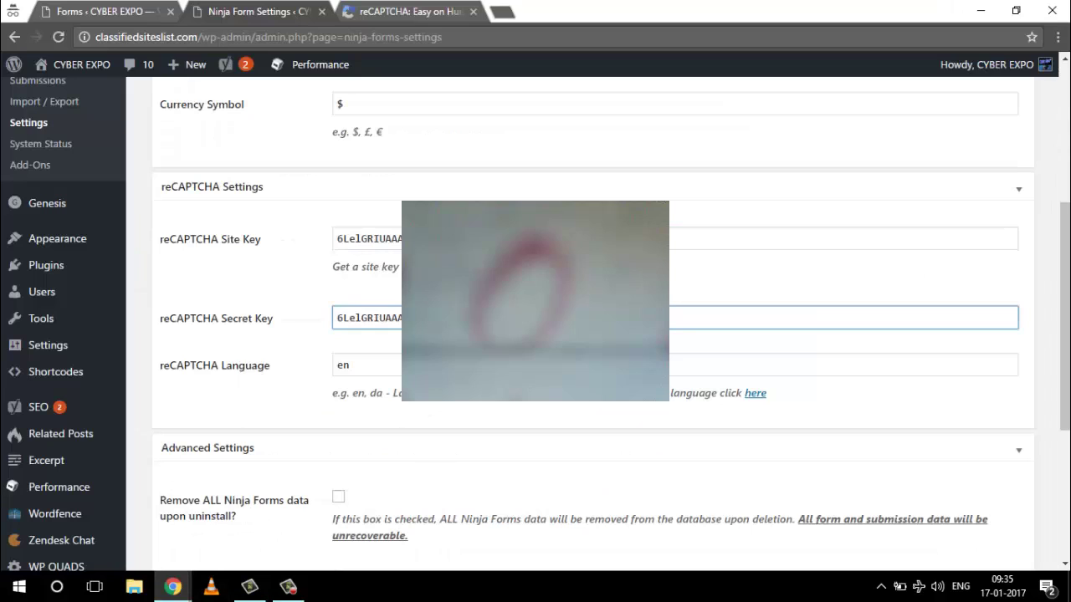
{"action": "left_click", "coordinate": [288, 586]}
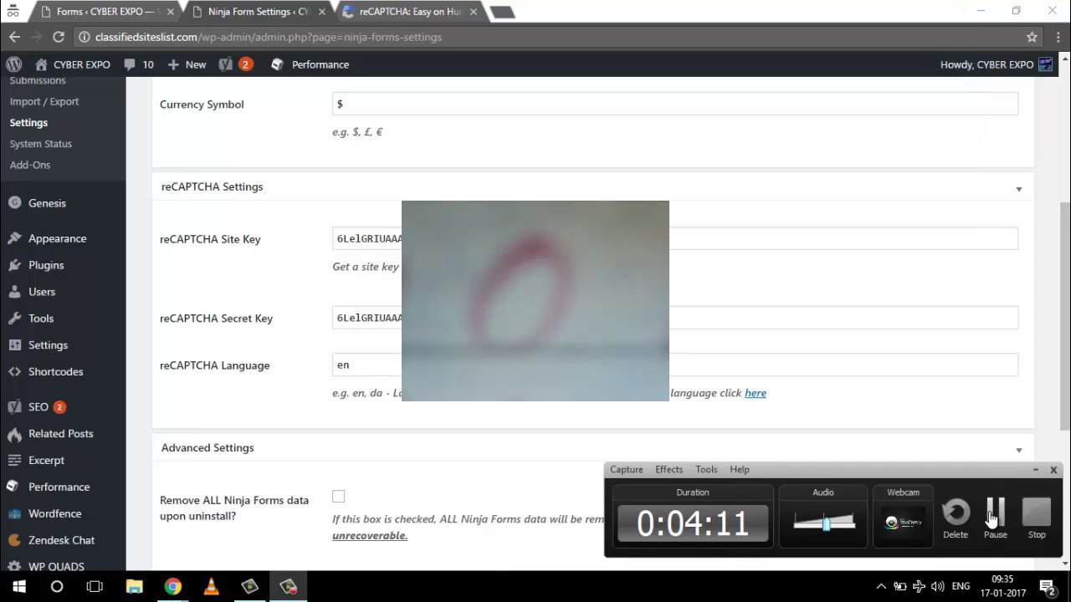
{"action": "left_click", "coordinate": [980, 10]}
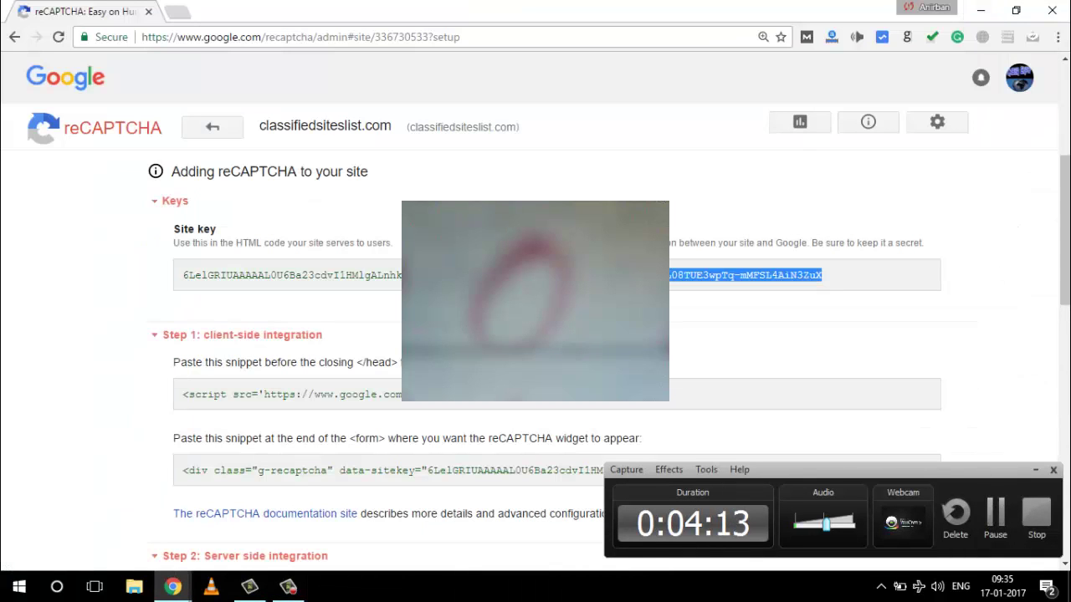
{"action": "left_click", "coordinate": [172, 586]}
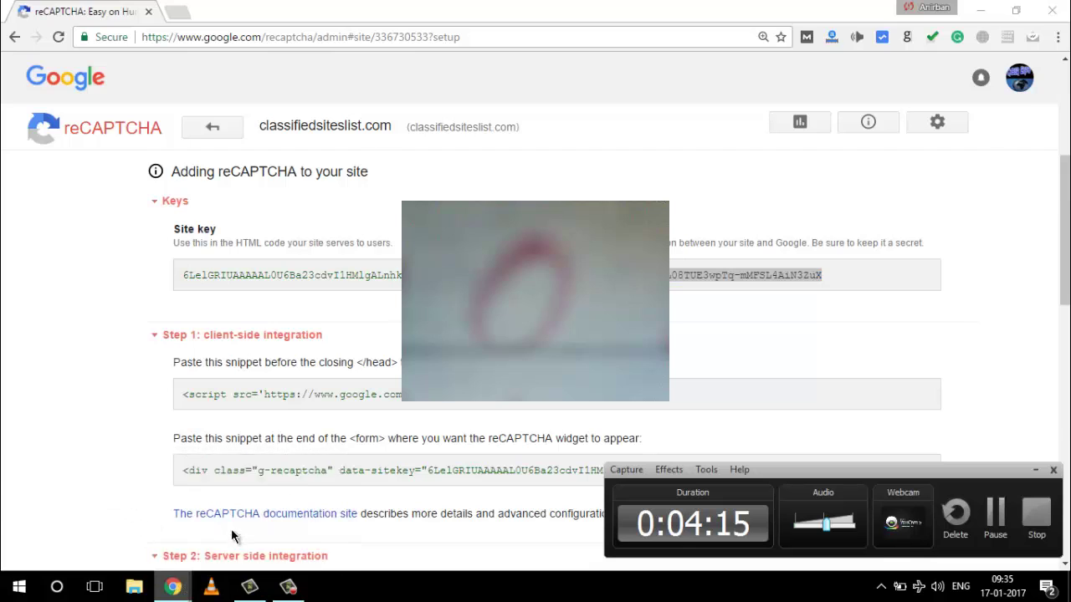
{"action": "left_click", "coordinate": [231, 540]}
{"action": "key", "text": "ctrl+v"}
- Save the Ninja Forms settings with the reCAPTCHA keys
{"action": "scroll", "coordinate": [536, 323], "scroll_direction": "down", "scroll_amount": 2}
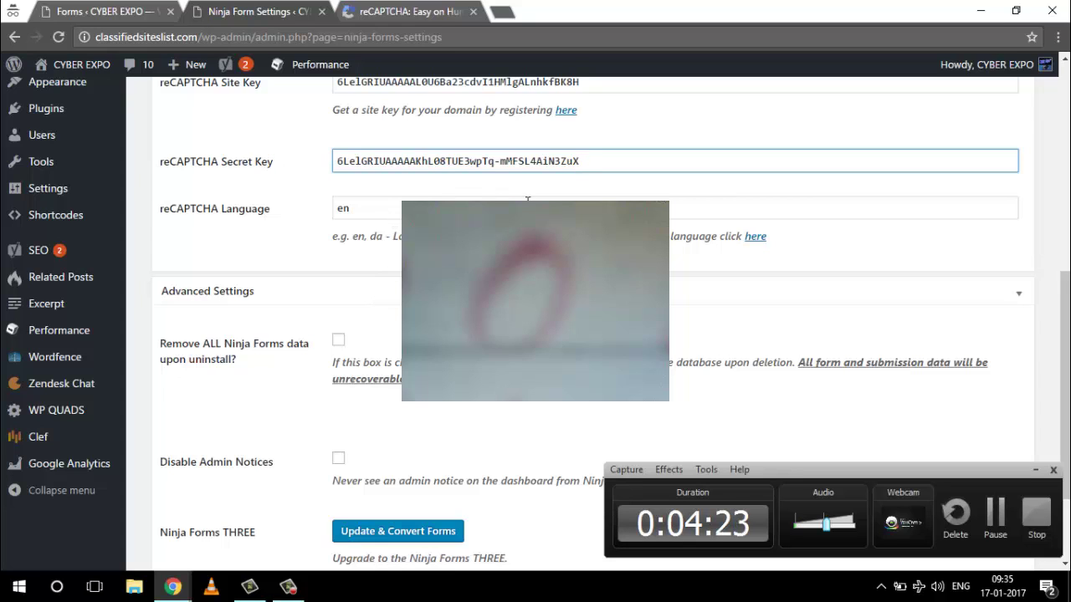
{"action": "scroll", "coordinate": [369, 352], "scroll_direction": "down", "scroll_amount": 1}
{"action": "scroll", "coordinate": [369, 352], "scroll_direction": "down", "scroll_amount": 2}
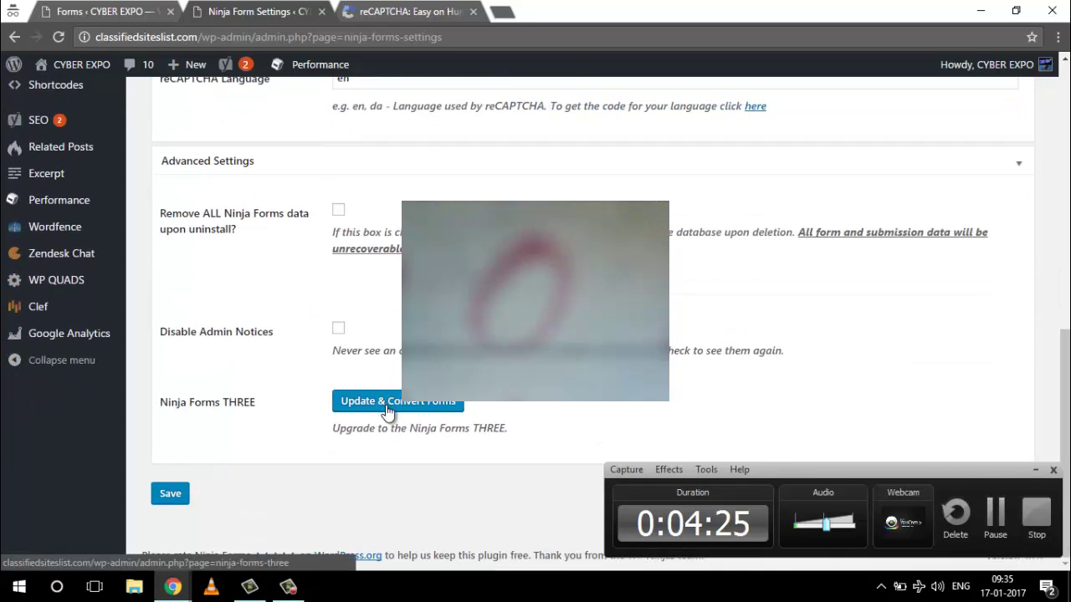
{"action": "left_click", "coordinate": [171, 494]}
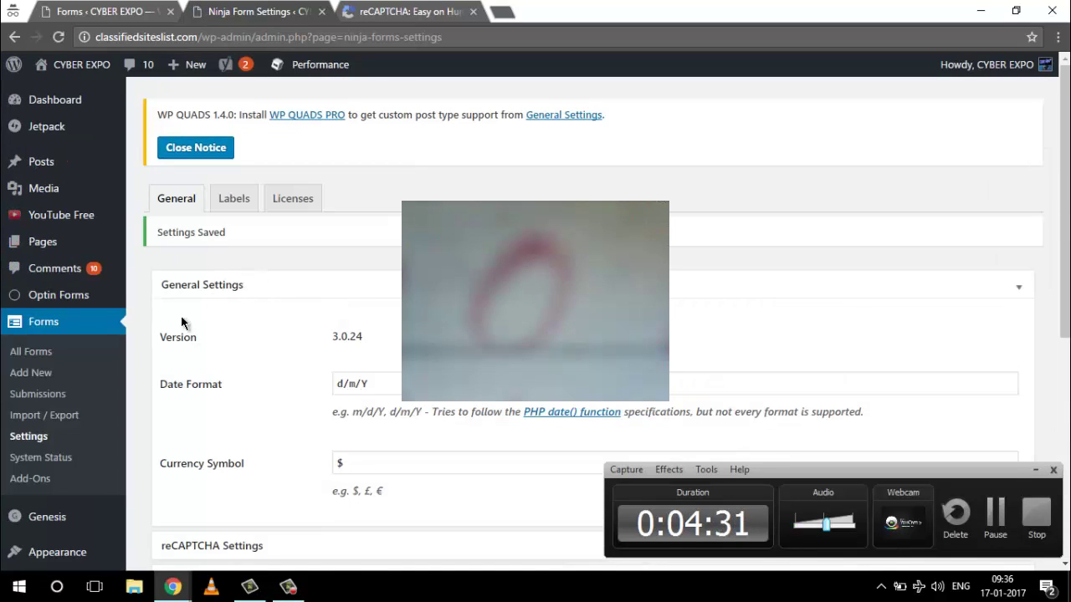
- Open the Inquiry Form for editing from the list of all forms, dismissing the file download prompt
{"action": "left_click", "coordinate": [32, 352]}
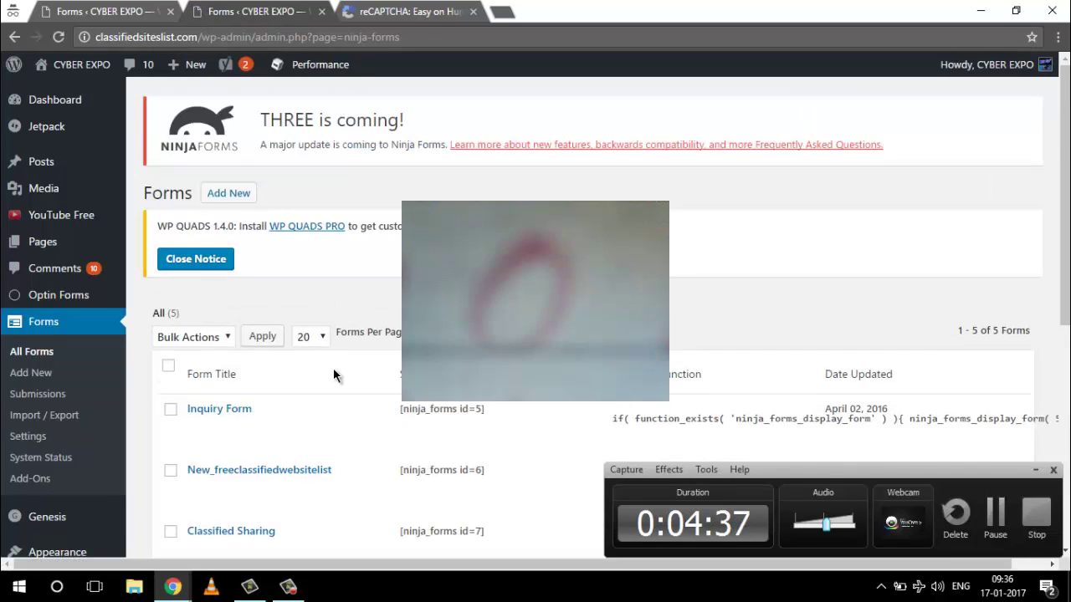
{"action": "scroll", "coordinate": [331, 374], "scroll_direction": "down", "scroll_amount": 2}
{"action": "left_click", "coordinate": [273, 270]}
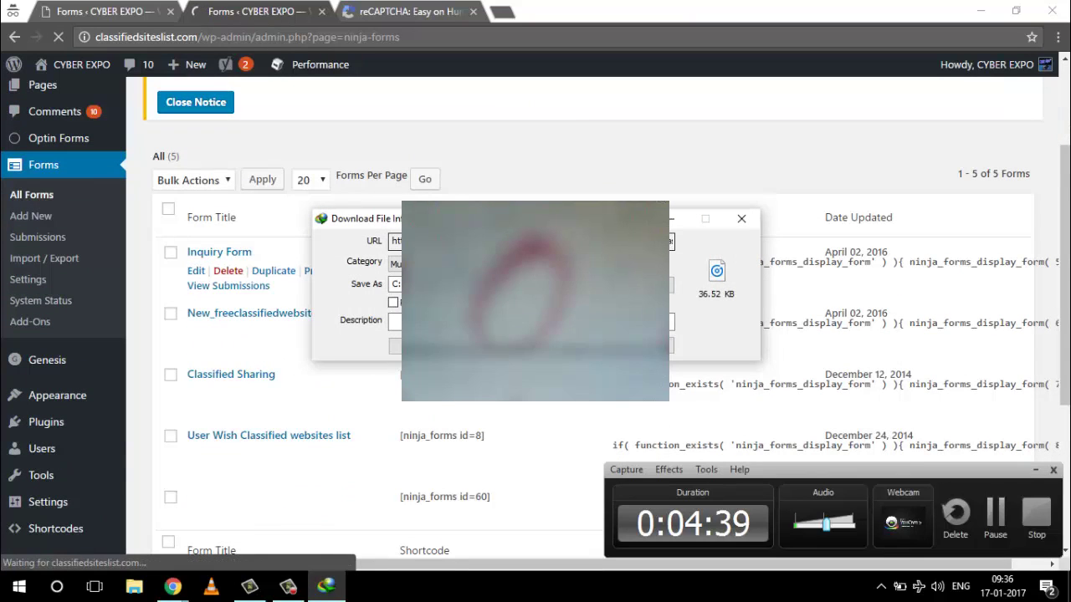
{"action": "left_click", "coordinate": [741, 219]}
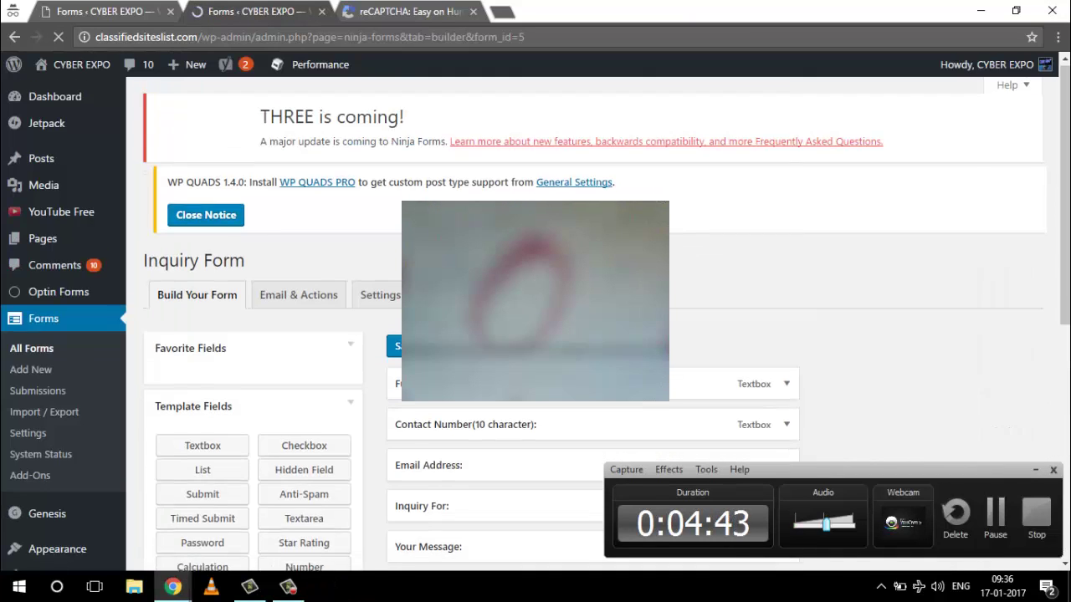
{"action": "scroll", "coordinate": [378, 310], "scroll_direction": "down", "scroll_amount": 3}
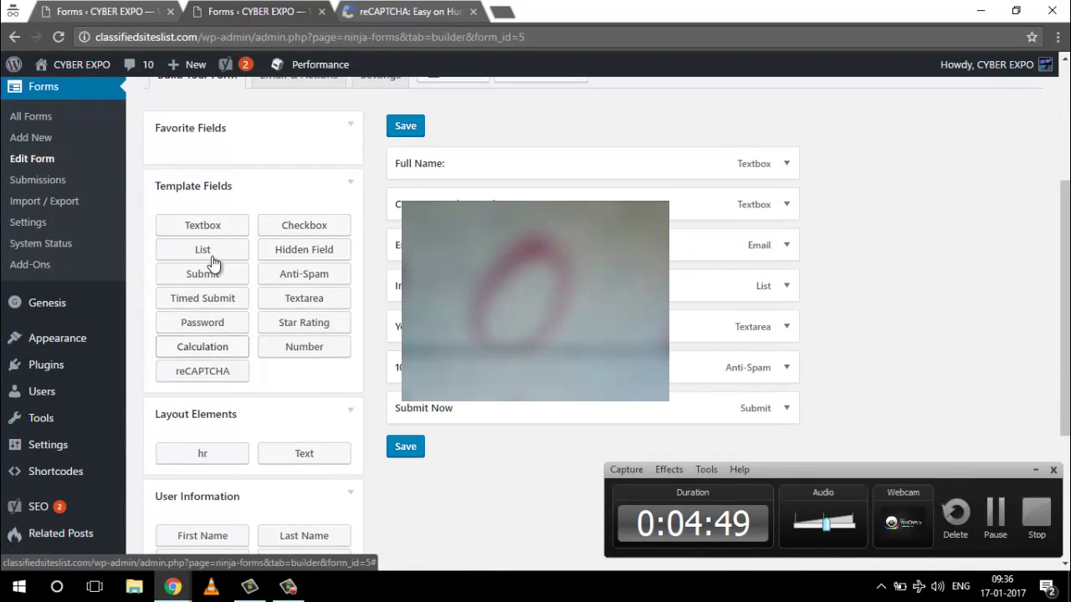
- Add a reCAPTCHA template field to the Inquiry Form and place it directly above the Submit Now field
{"action": "left_click_drag", "start_coordinate": [204, 380], "coordinate": [564, 402]}
{"action": "scroll", "coordinate": [563, 402], "scroll_direction": "down", "scroll_amount": 1}
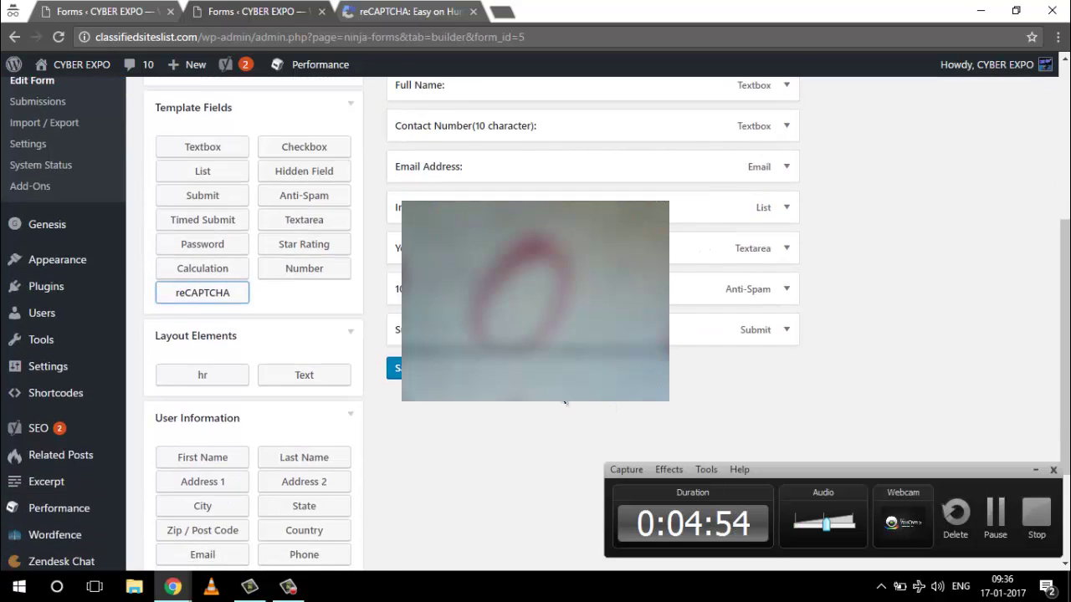
{"action": "left_click", "coordinate": [219, 300]}
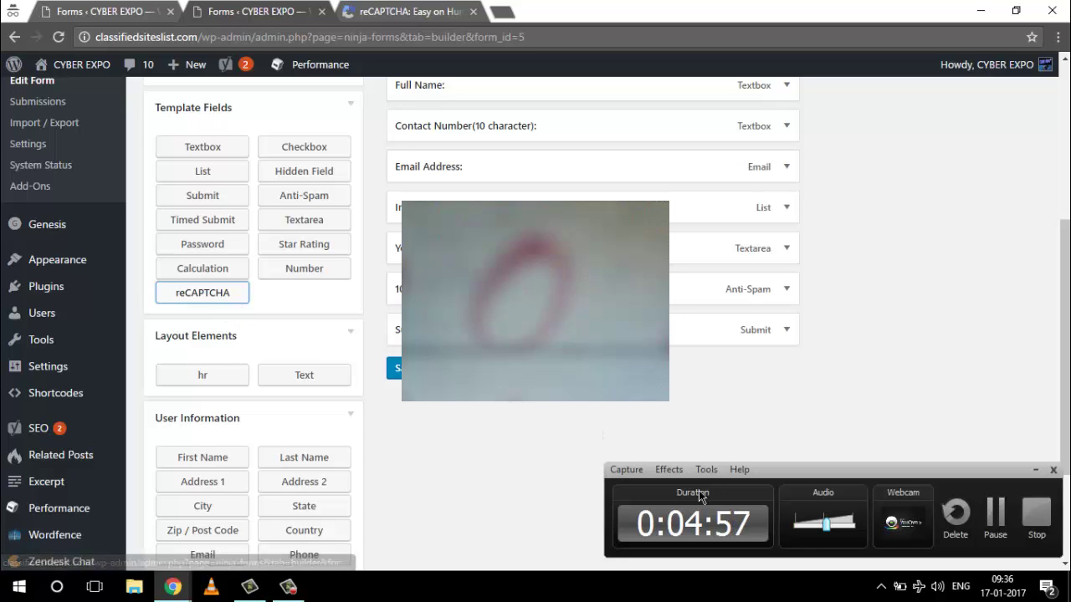
{"action": "left_click", "coordinate": [1035, 473]}
{"action": "scroll", "coordinate": [711, 427], "scroll_direction": "down", "scroll_amount": 1}
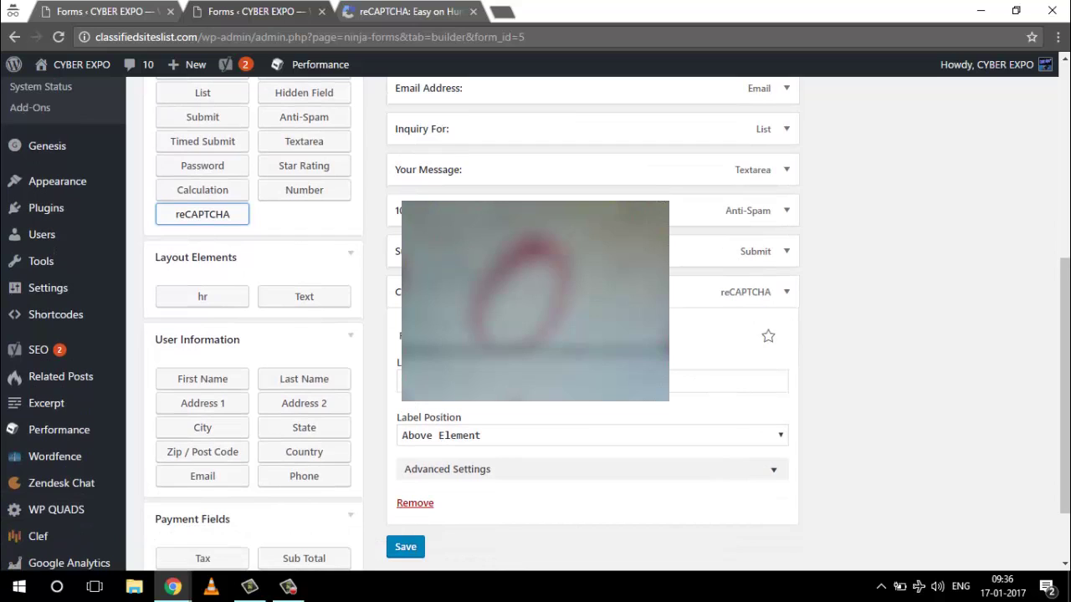
{"action": "left_click", "coordinate": [727, 381]}
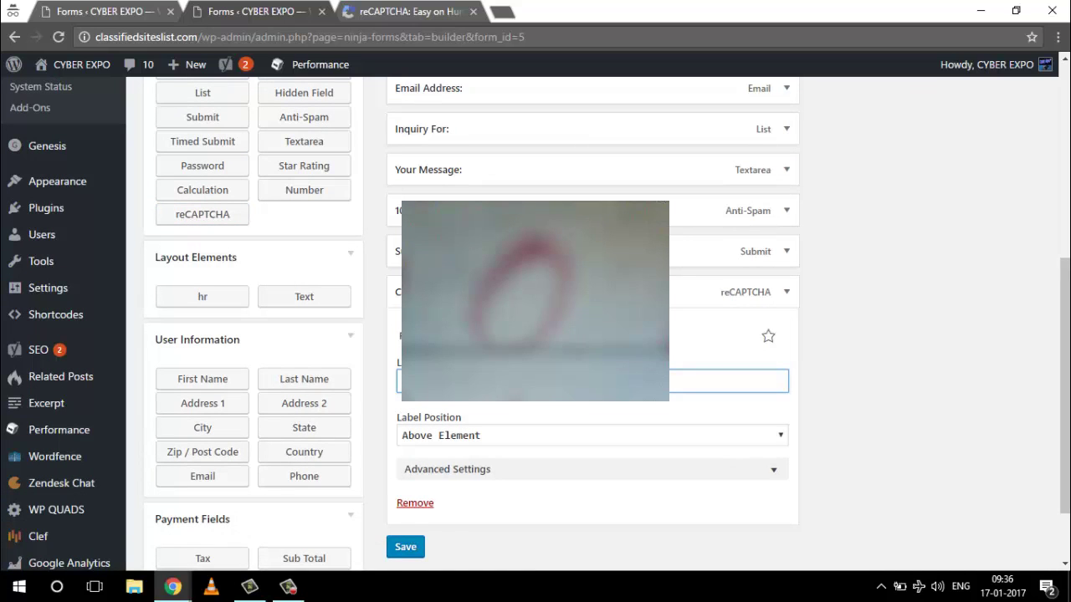
{"action": "left_click", "coordinate": [785, 295]}
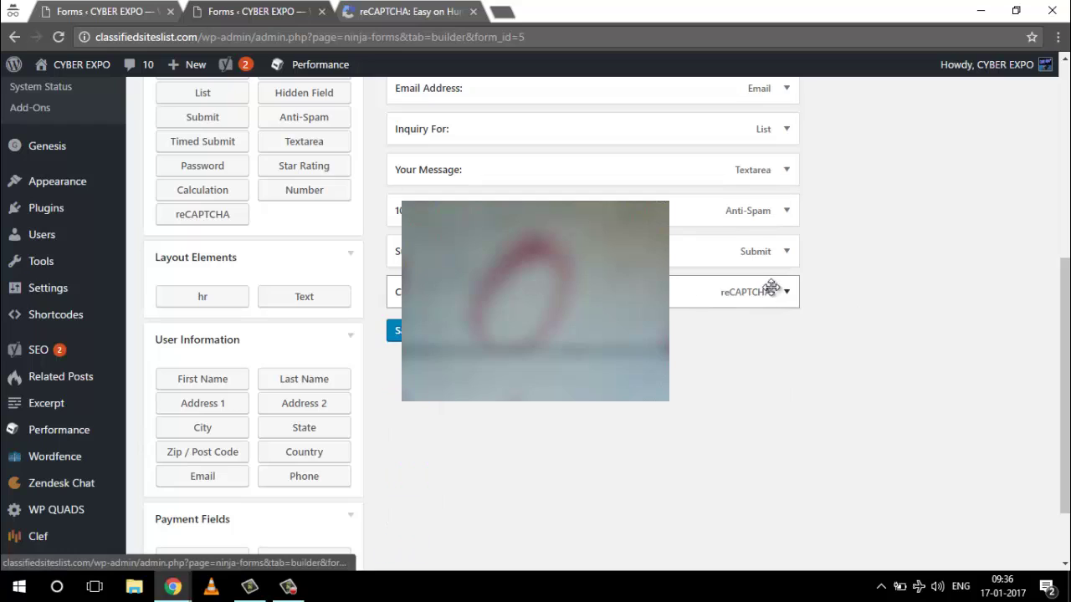
{"action": "left_click_drag", "start_coordinate": [773, 291], "coordinate": [774, 251]}
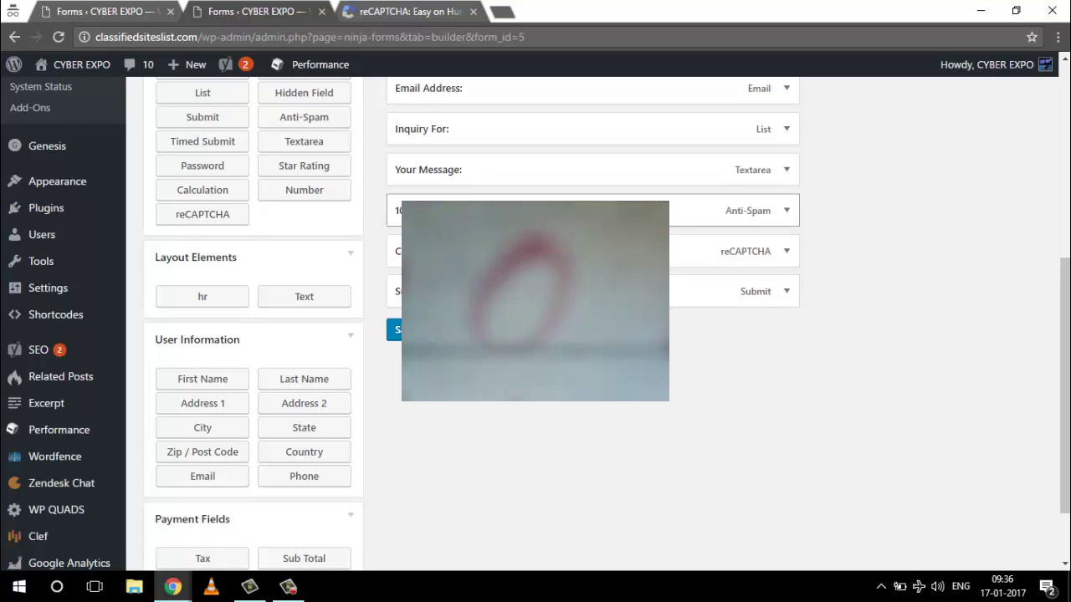
- Remove the Anti-Spam field from the form and save the form
{"action": "left_click", "coordinate": [791, 212]}
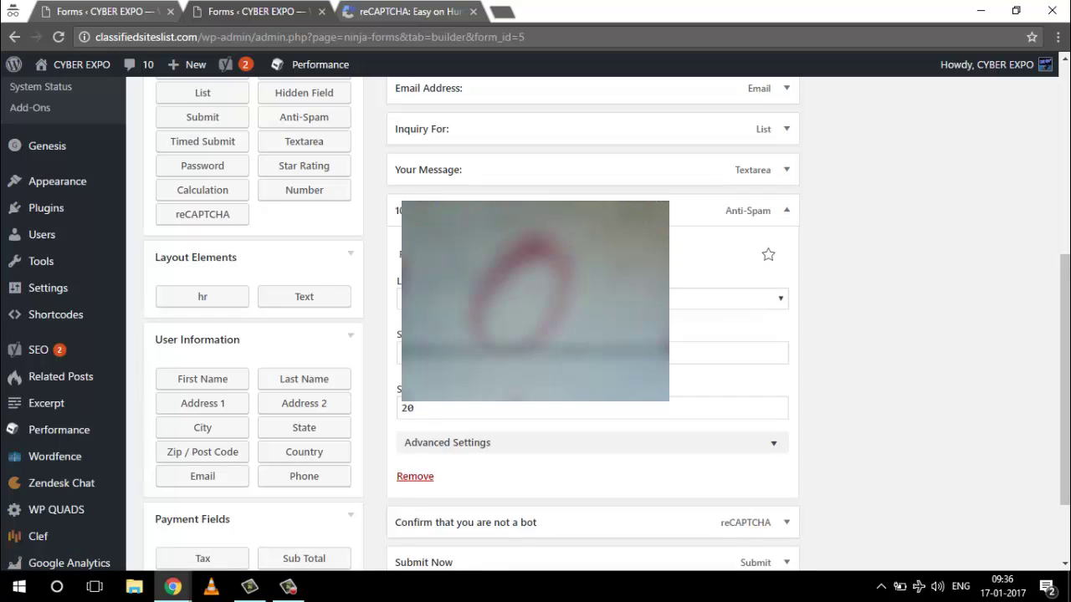
{"action": "left_click", "coordinate": [415, 476]}
{"action": "left_click", "coordinate": [599, 127]}
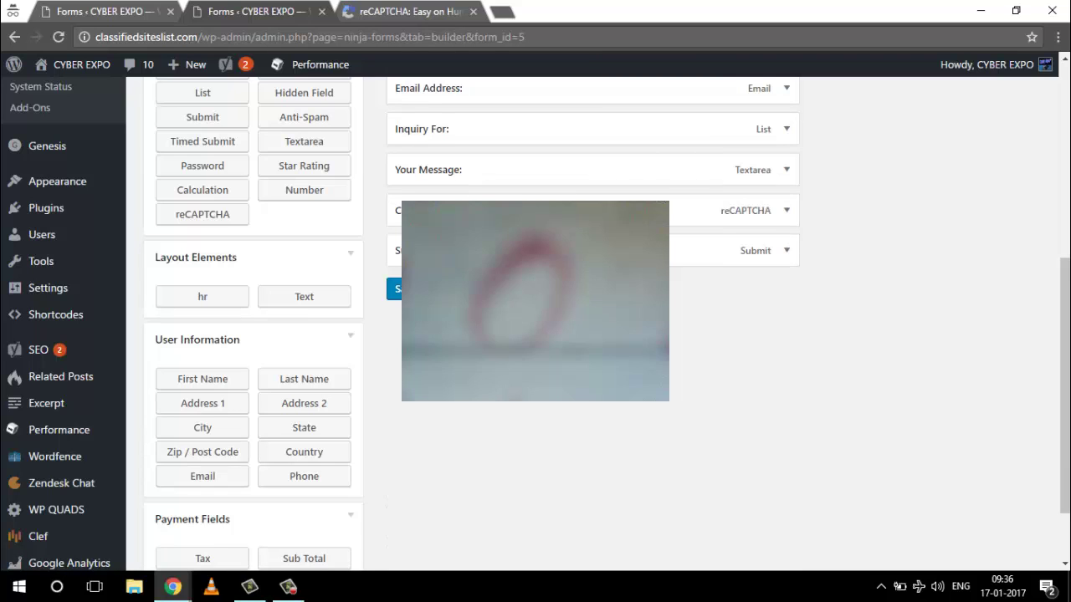
{"action": "scroll", "coordinate": [535, 335], "scroll_direction": "up", "scroll_amount": 2}
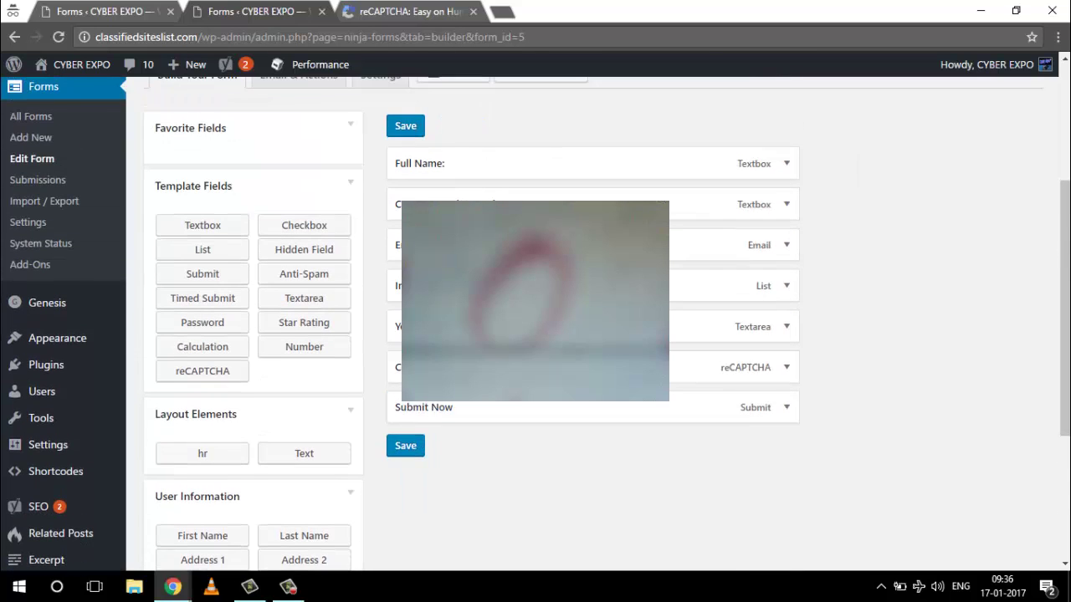
{"action": "left_click", "coordinate": [406, 447]}
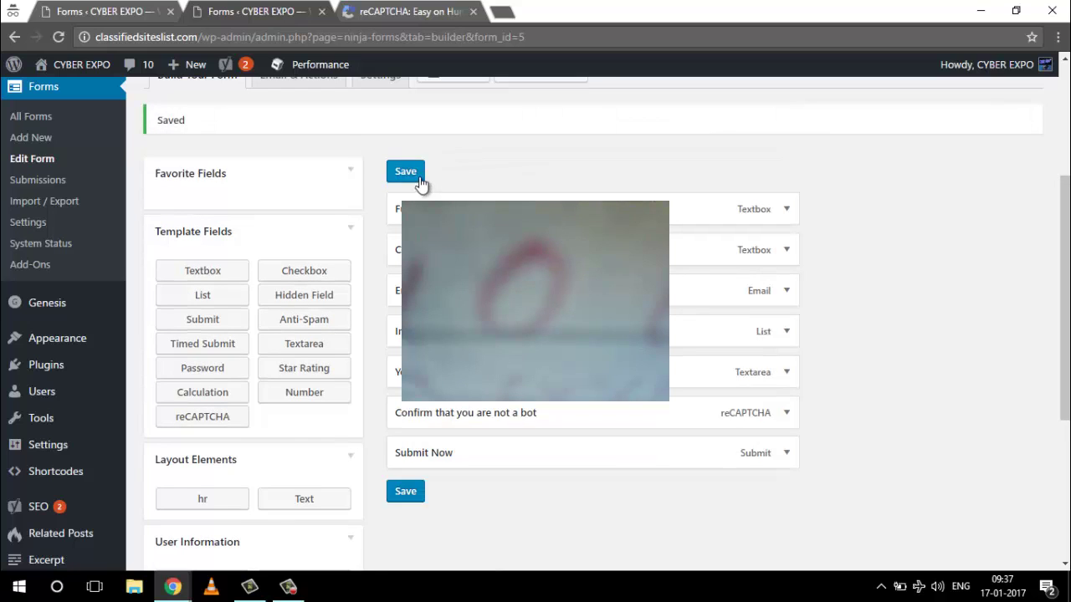
- Open the classifiedsiteslist.com homepage in a new browser tab
{"action": "left_click_drag", "start_coordinate": [192, 37], "coordinate": [88, 39]}
{"action": "key", "text": "ctrl+c"}
{"action": "left_click", "coordinate": [498, 12]}
{"action": "key", "text": "ctrl+v"}
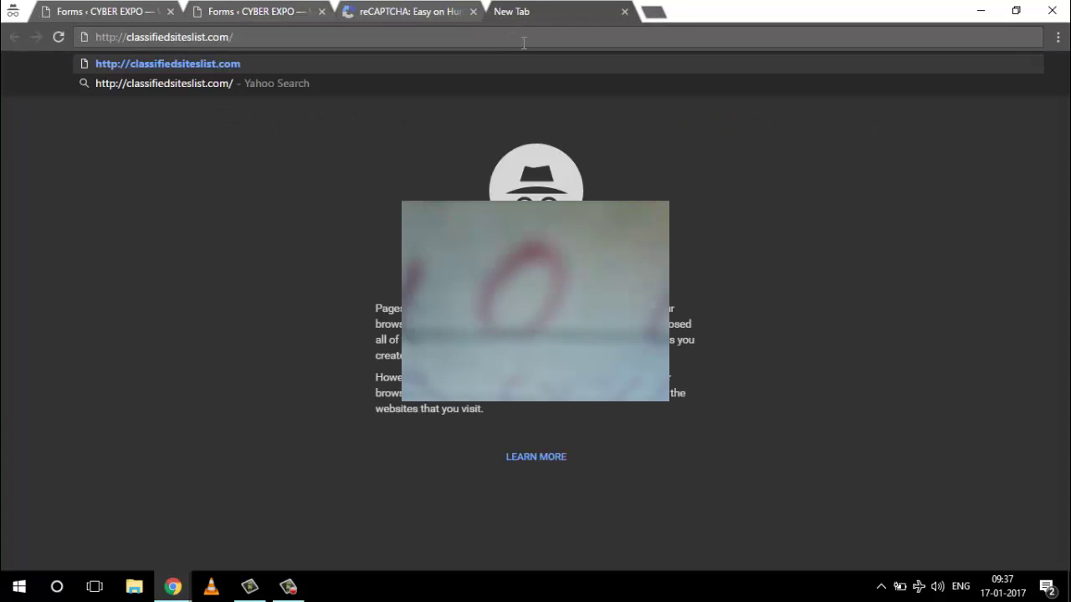
{"action": "key", "text": "Return"}
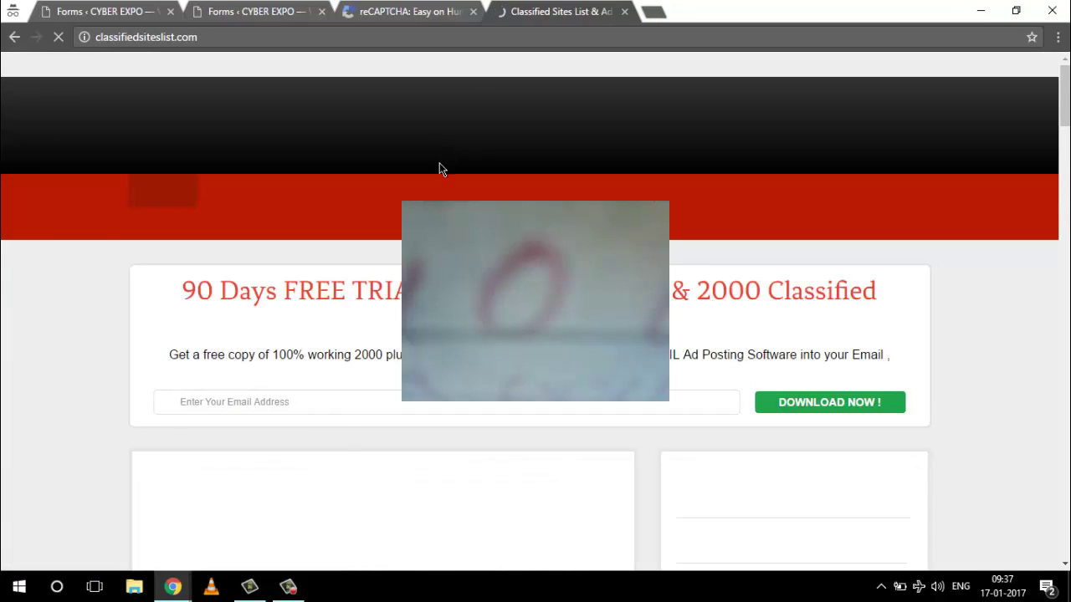
- Check the live Inquiry Form on the homepage for the reCAPTCHA field above its submit button
{"action": "scroll", "coordinate": [833, 285], "scroll_direction": "down", "scroll_amount": 6}
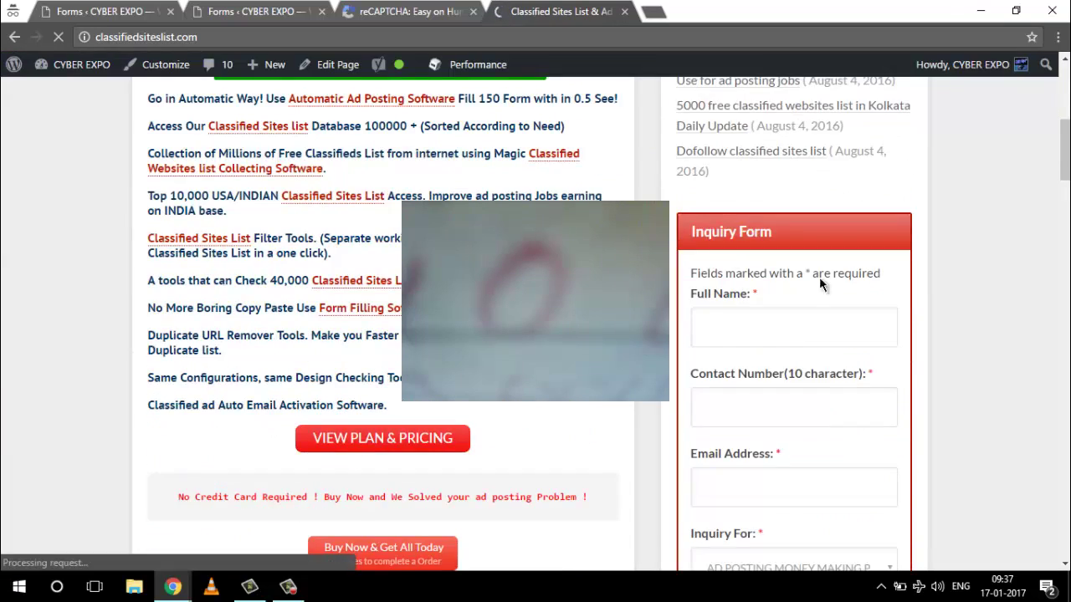
{"action": "scroll", "coordinate": [833, 289], "scroll_direction": "down", "scroll_amount": 6}
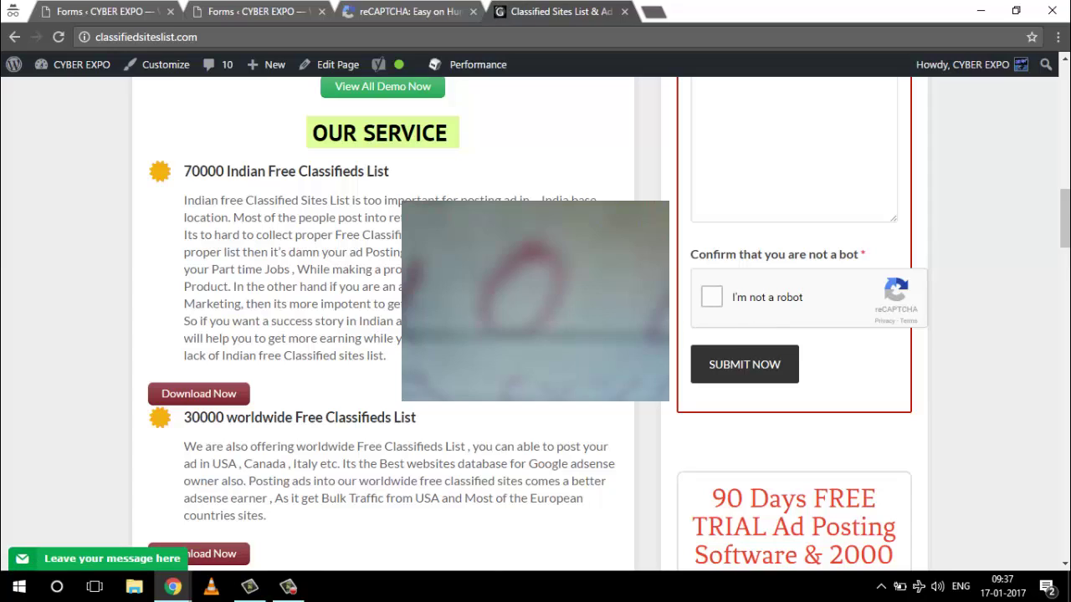
{"action": "left_click_drag", "start_coordinate": [691, 256], "coordinate": [862, 262]}
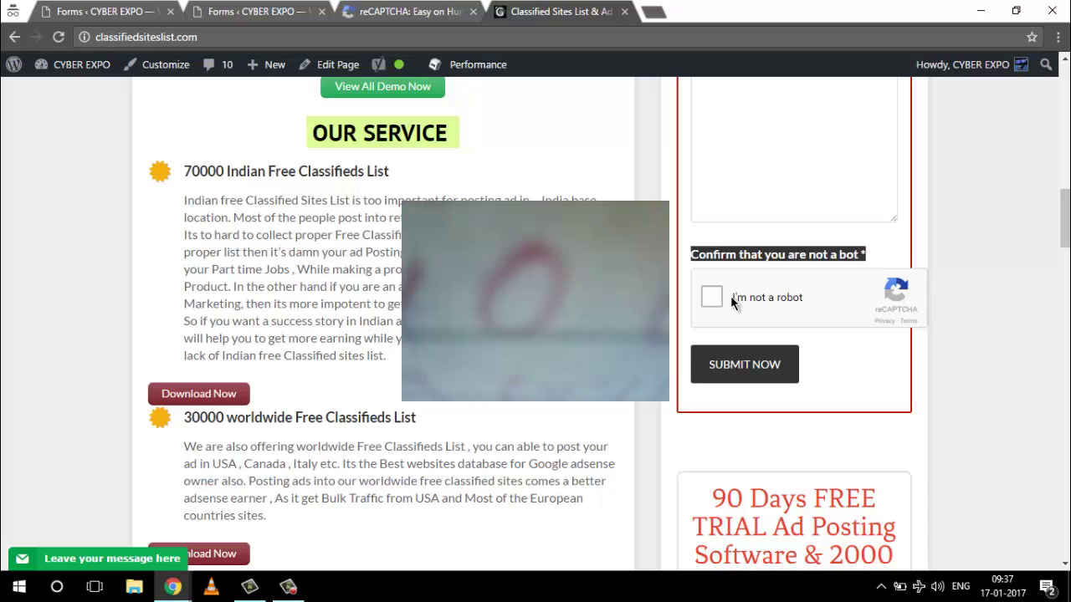
{"action": "left_click", "coordinate": [800, 261]}
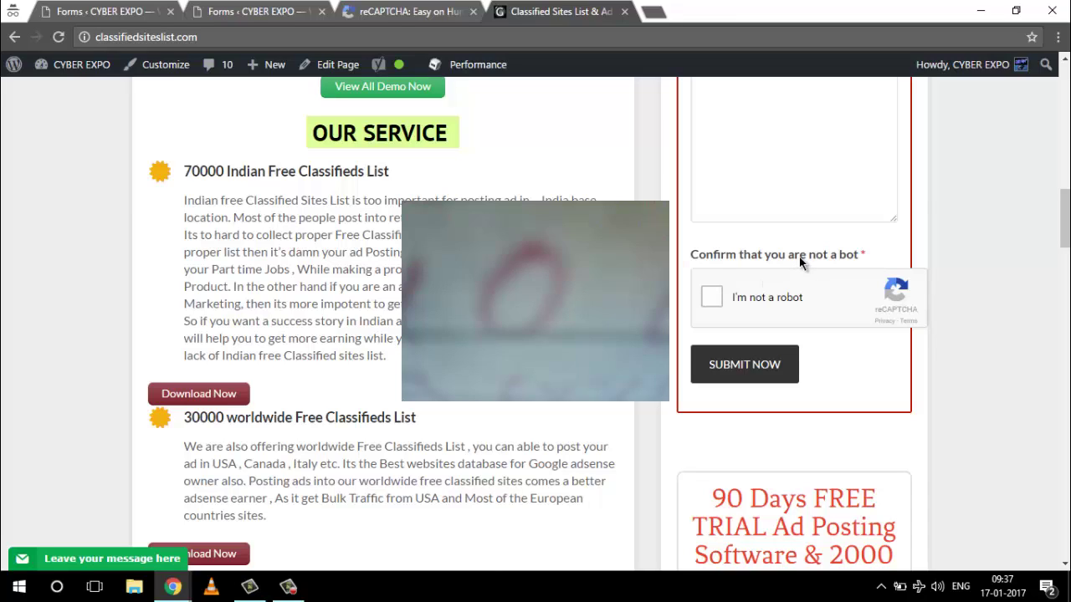